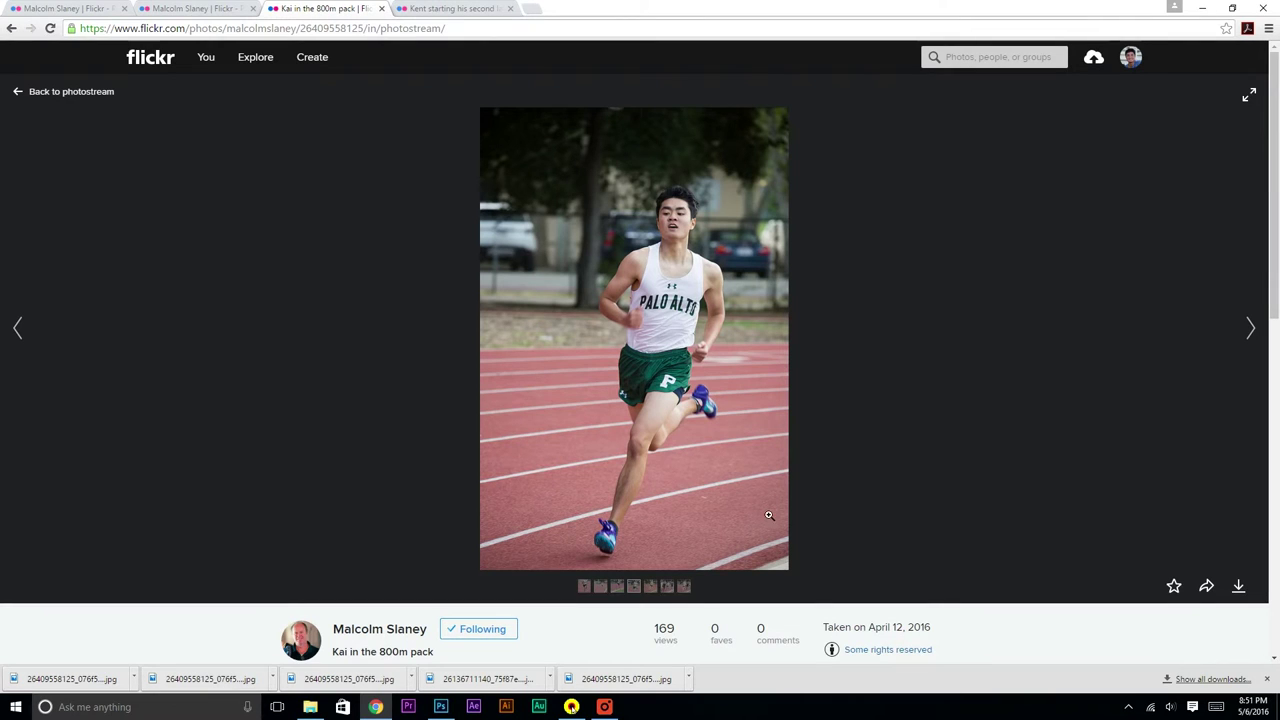
- Download the Large 1365 × 2048 copy of the Palo Alto runner photo from Flickr
click(1238, 586)
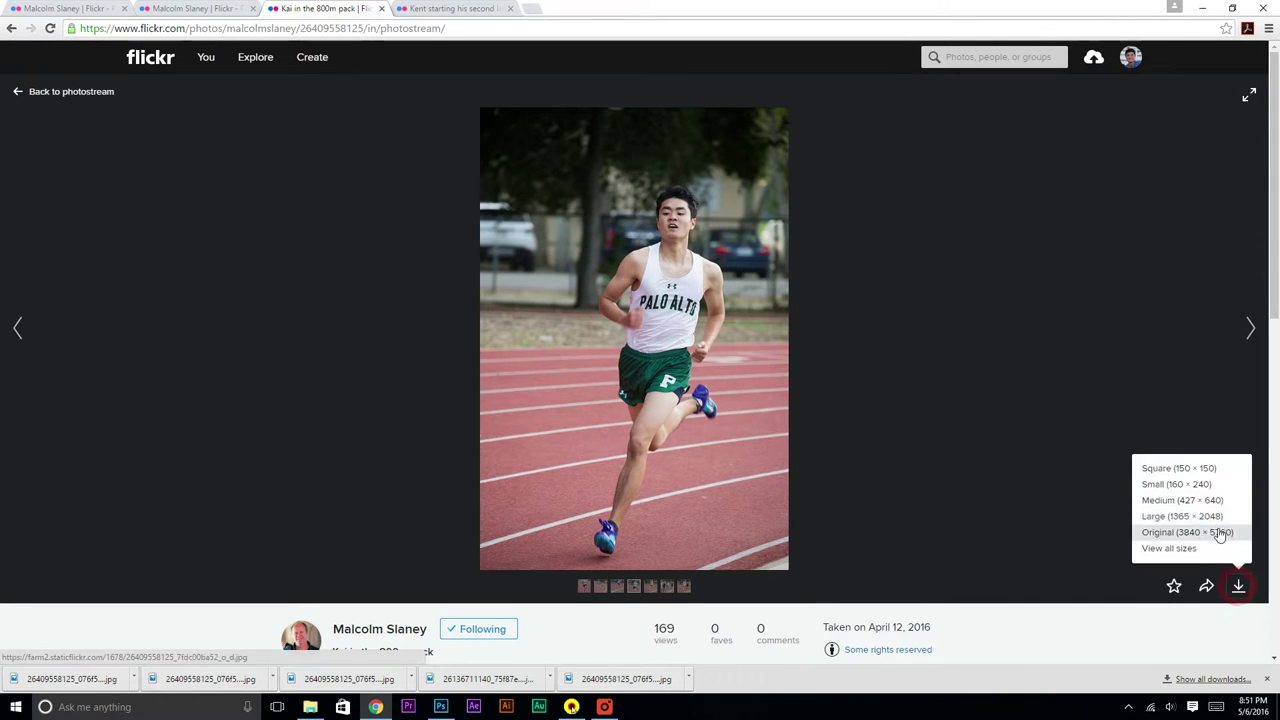
click(1205, 517)
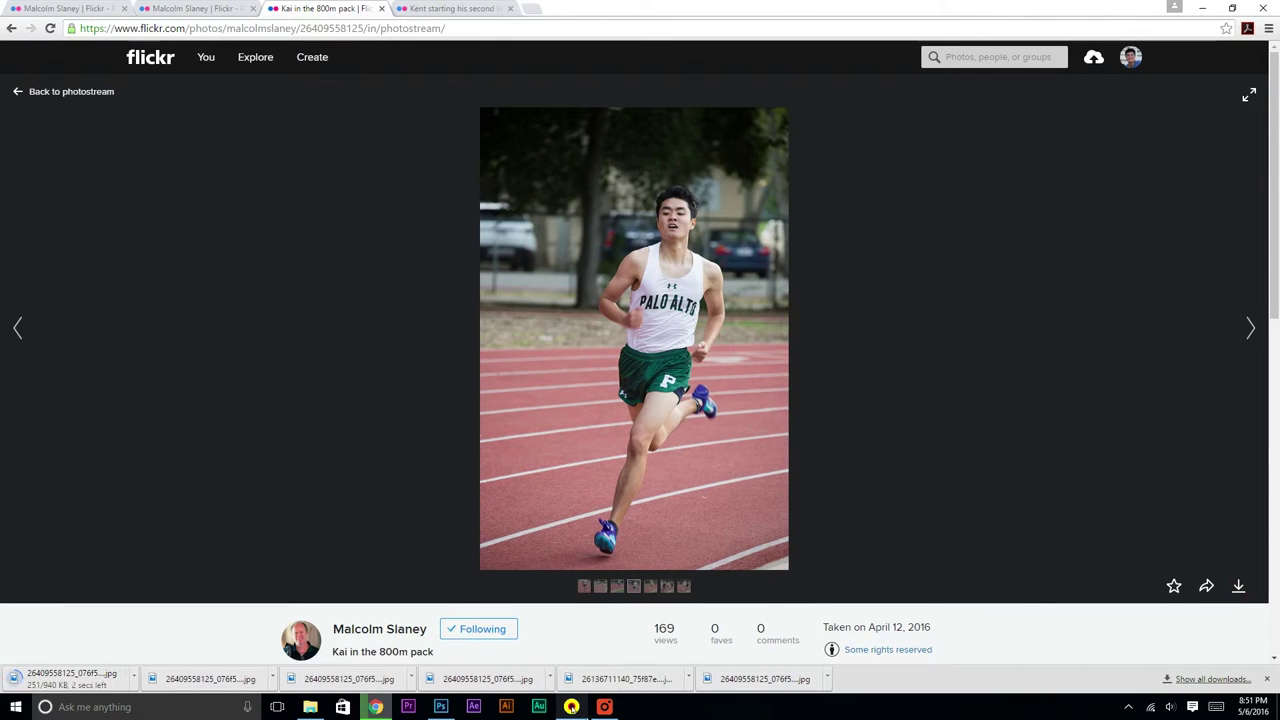
click(441, 707)
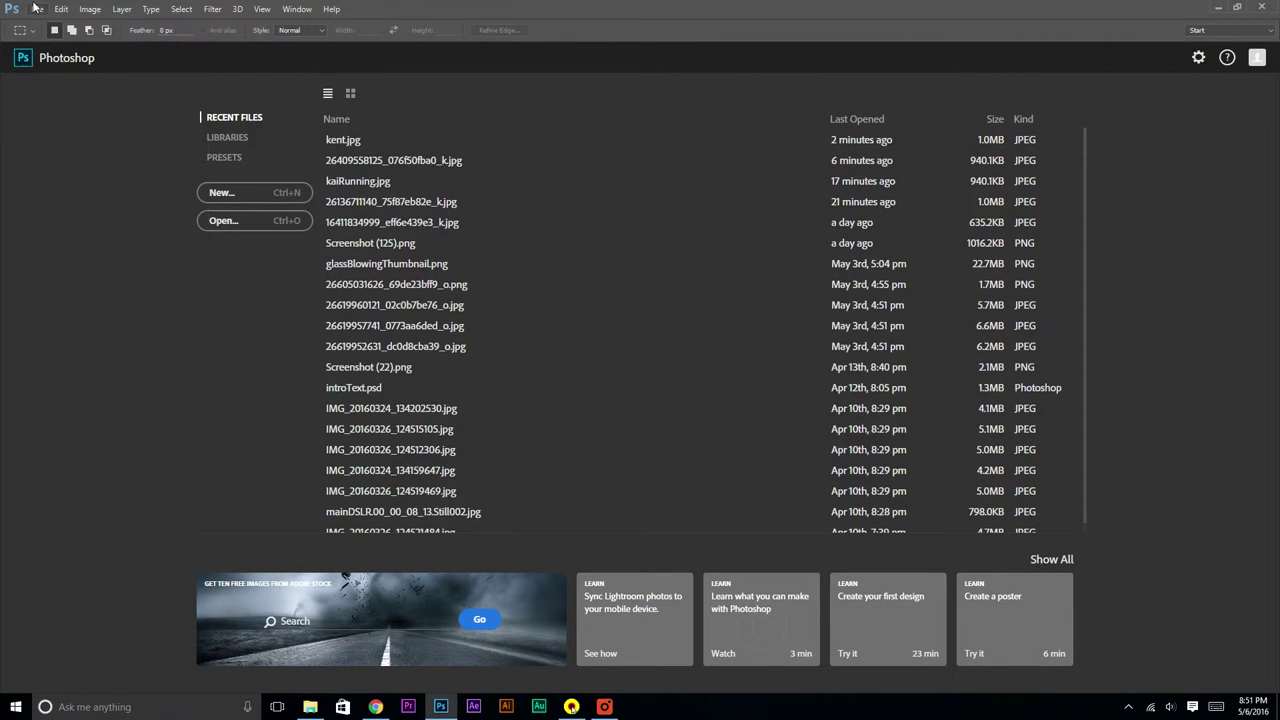
click(36, 9)
click(46, 38)
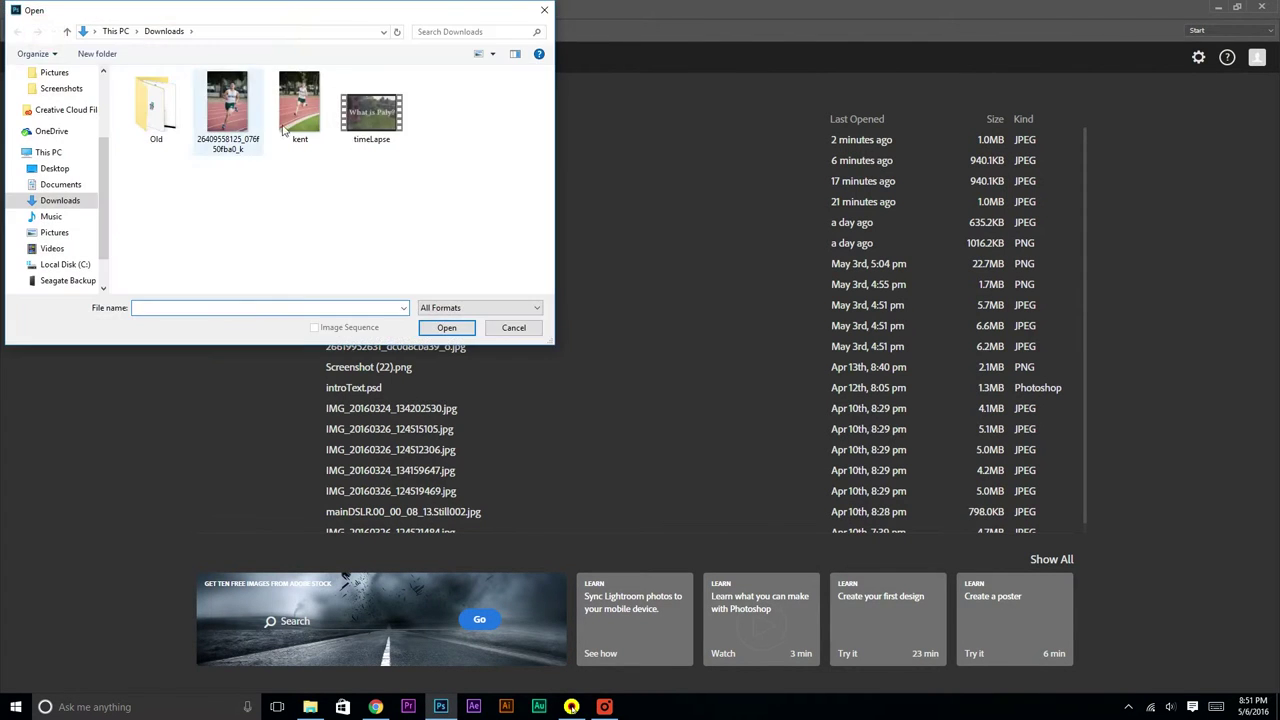
click(222, 110)
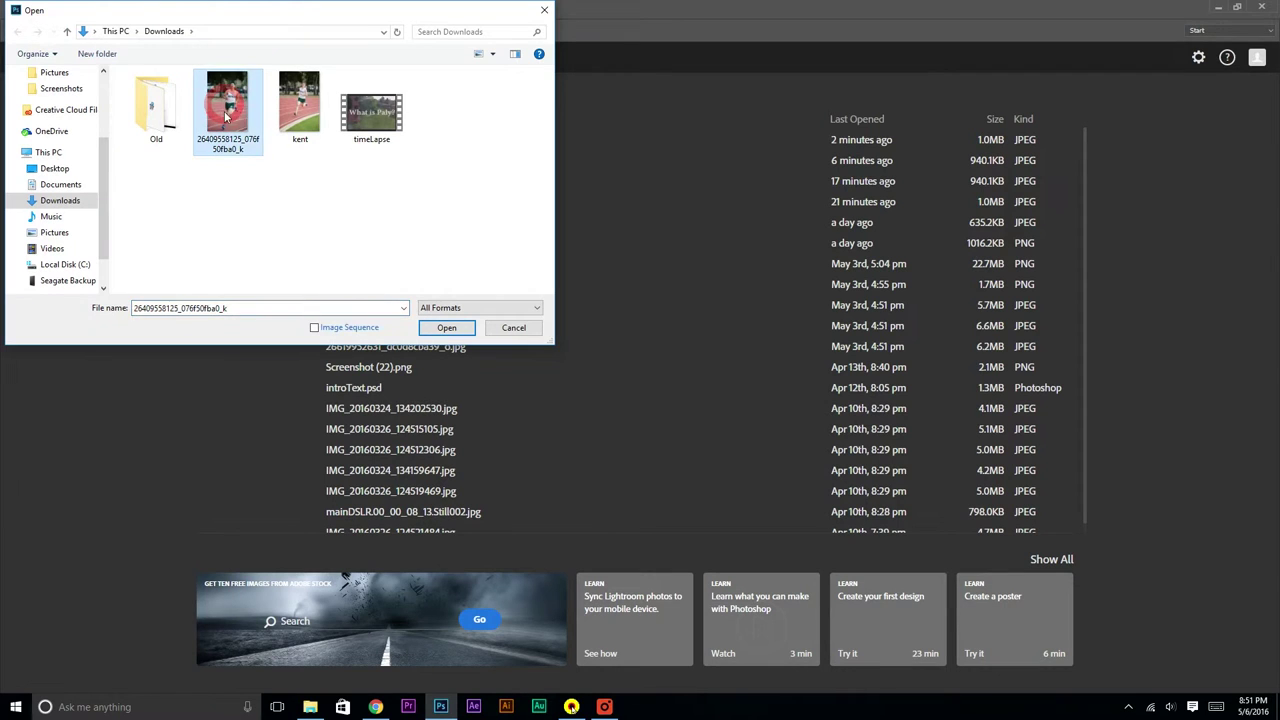
click(446, 328)
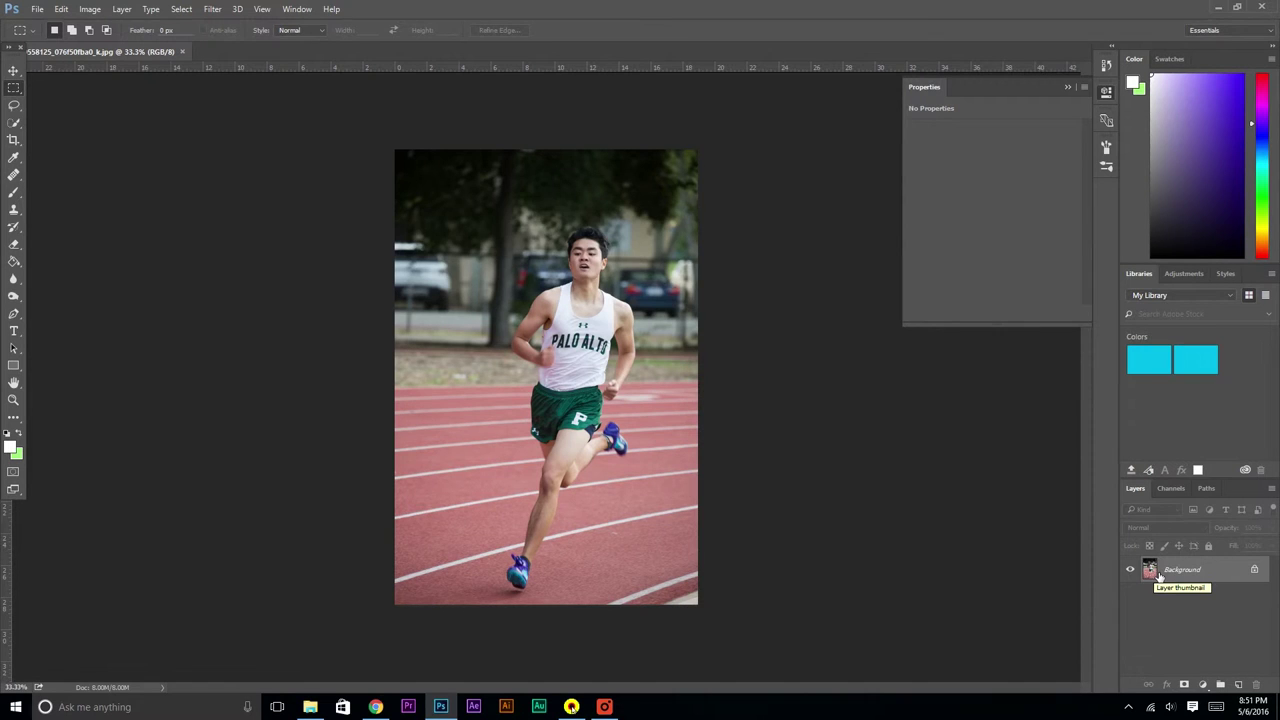
- Convert the Background into Layer 0 and set the Quick Selection brush to 29 px
double_click(1152, 570)
click(674, 215)
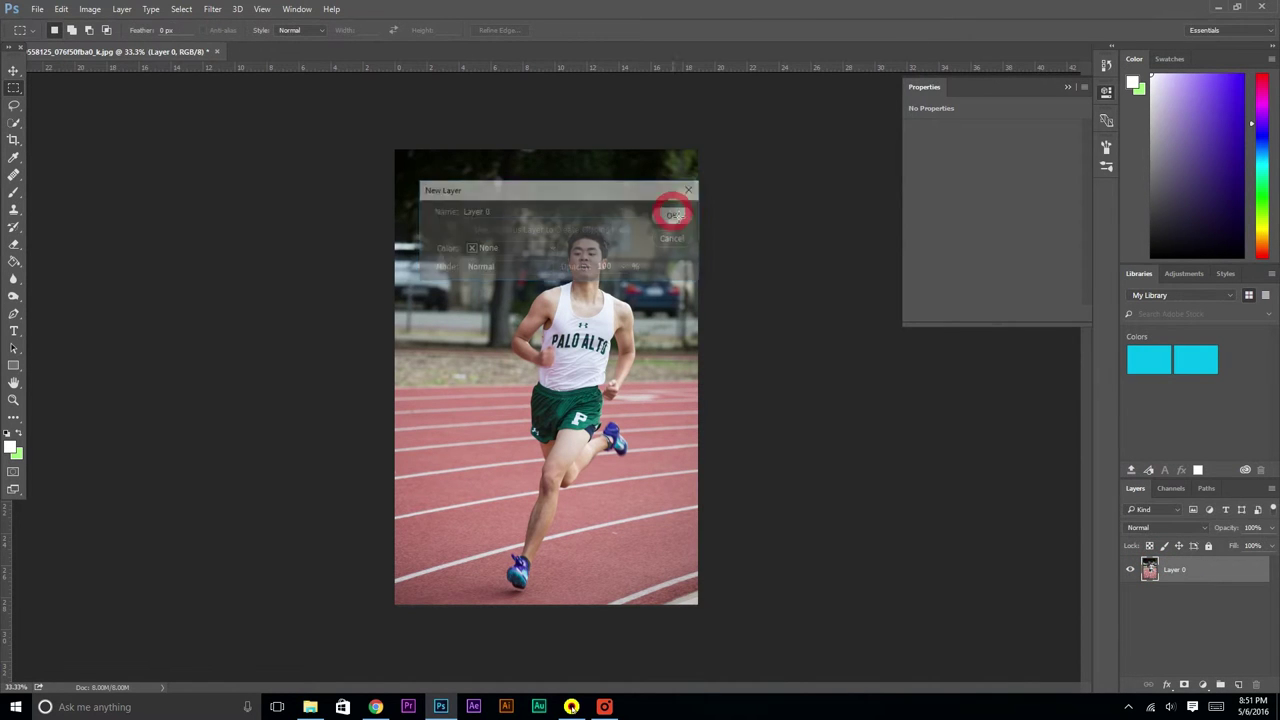
click(14, 124)
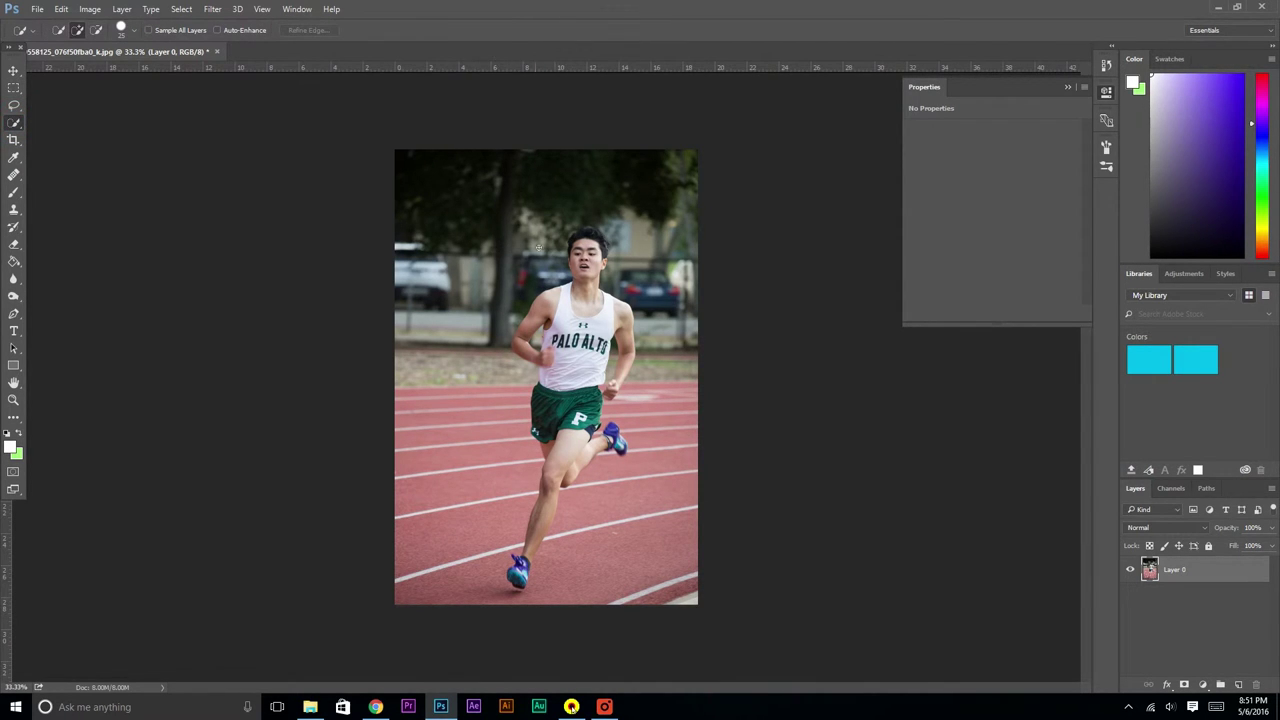
click(136, 35)
mouse_move(86, 68)
mouse_down()
mouse_move(125, 67)
mouse_move(81, 68)
mouse_up()
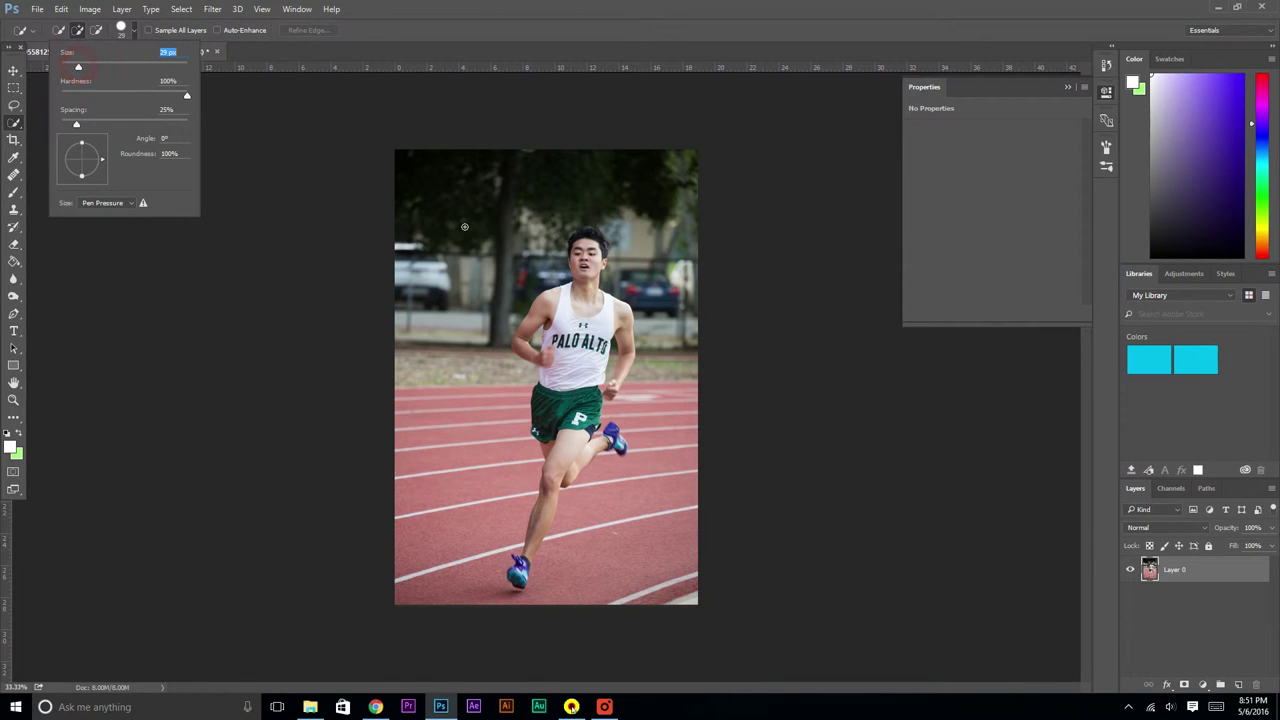
click(369, 223)
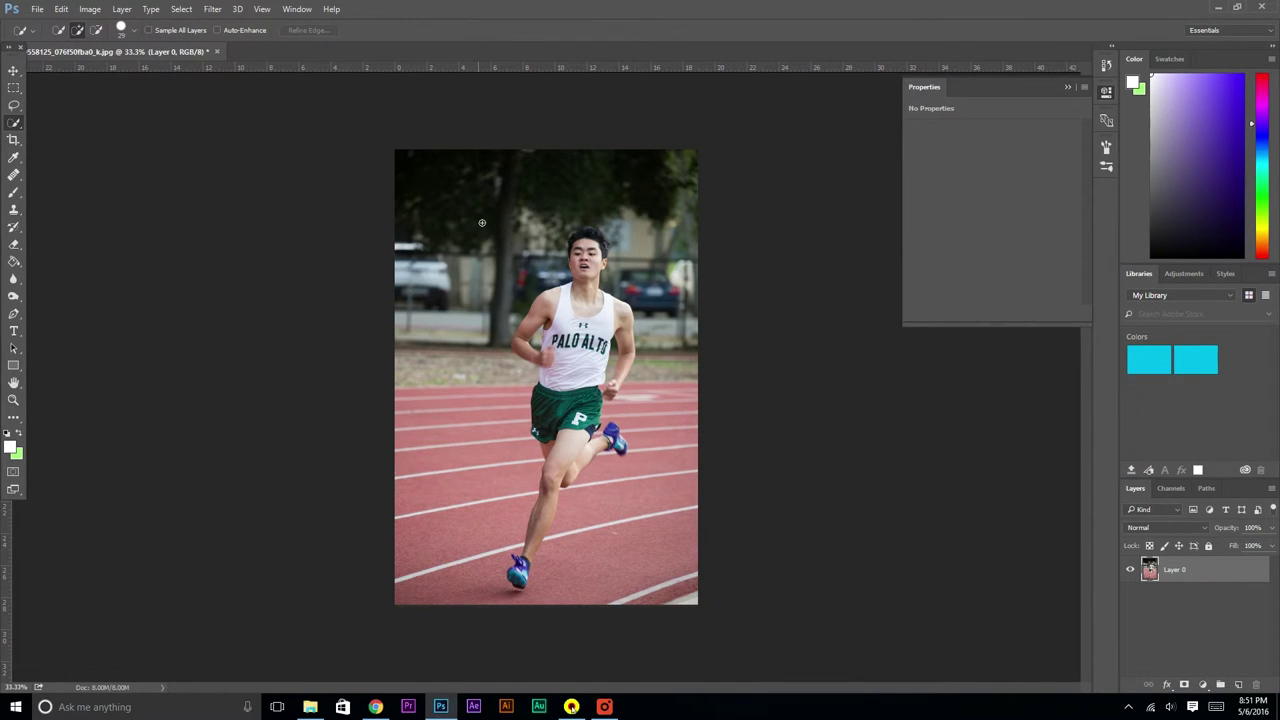
- Zoom to 50%, quick-select the trees and sky above the runner, and delete them
key(ctrl+plus)
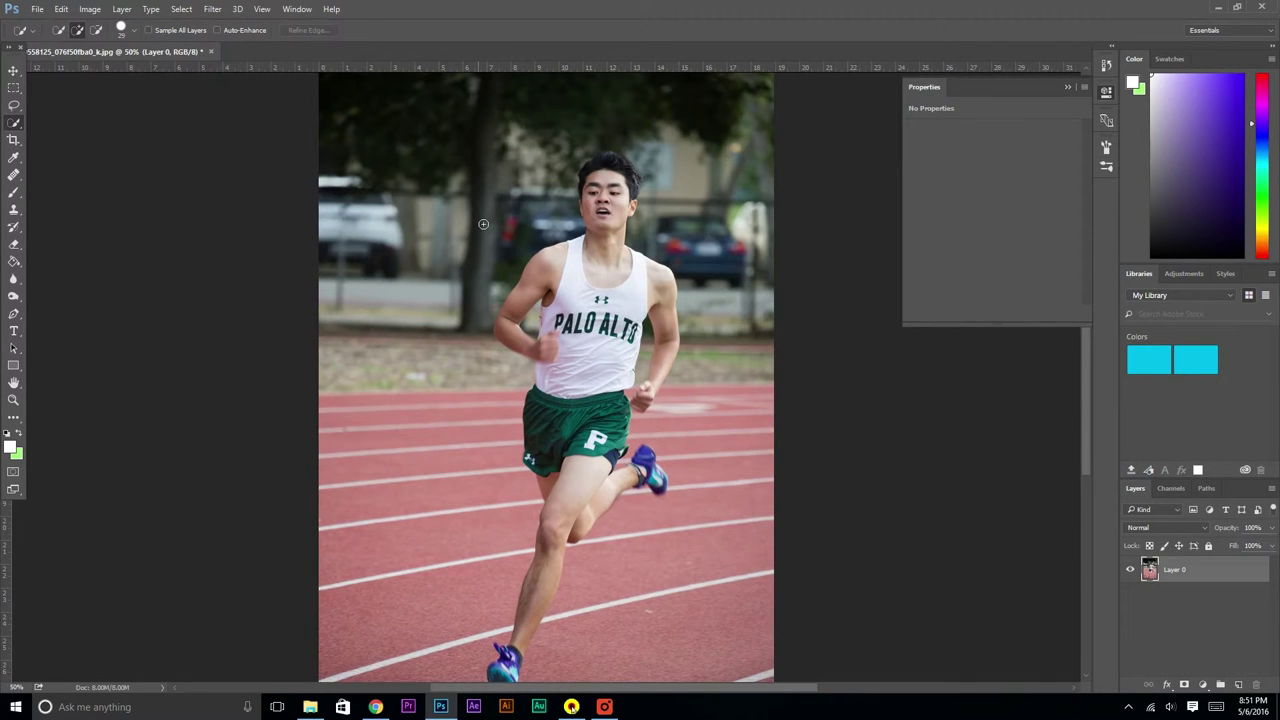
scroll(483, 224, up, 3)
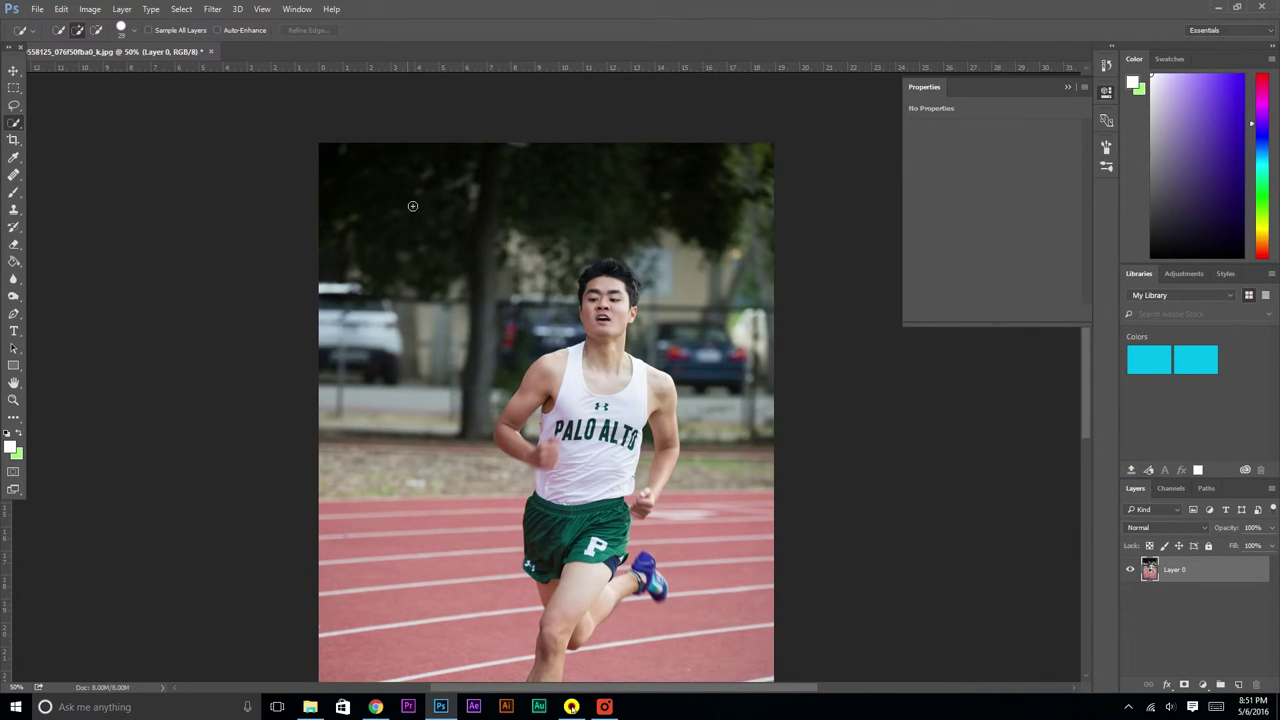
click(363, 183)
click(446, 193)
drag(397, 223, 464, 183)
key(Delete)
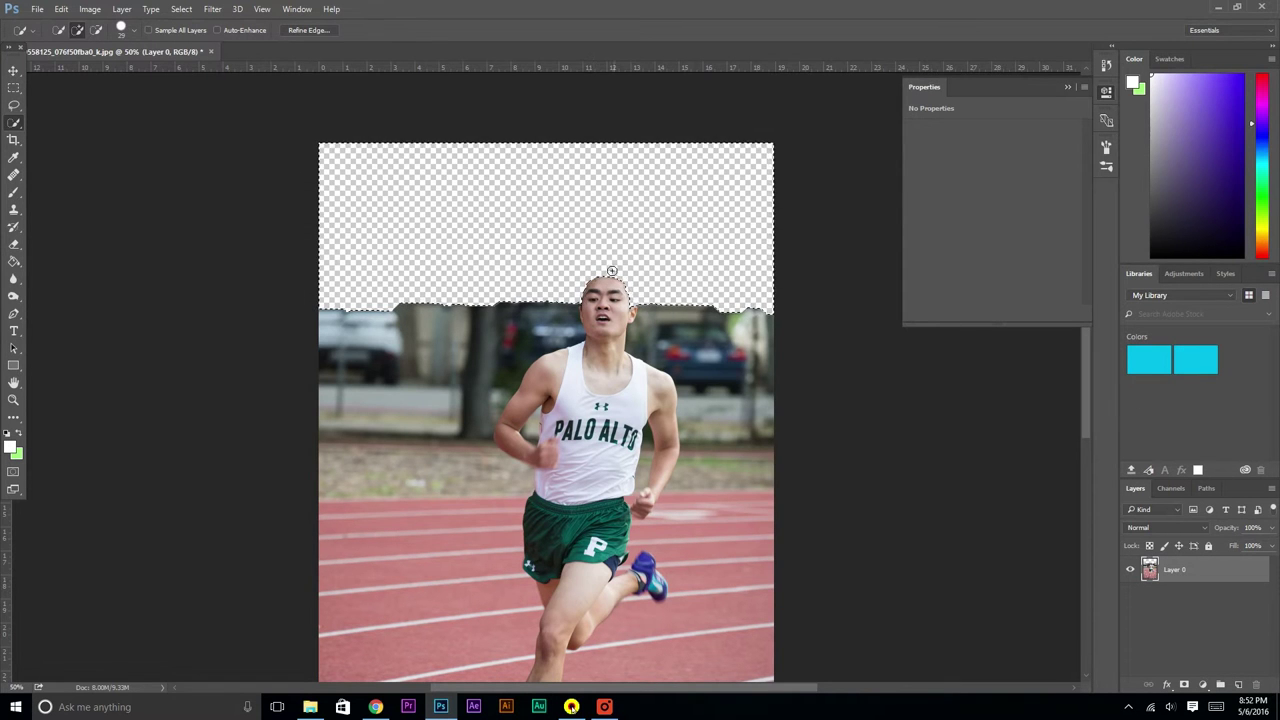
- Restore the deleted tree area, zoom to 66.7%, and switch to Subtract from selection
key(alt)
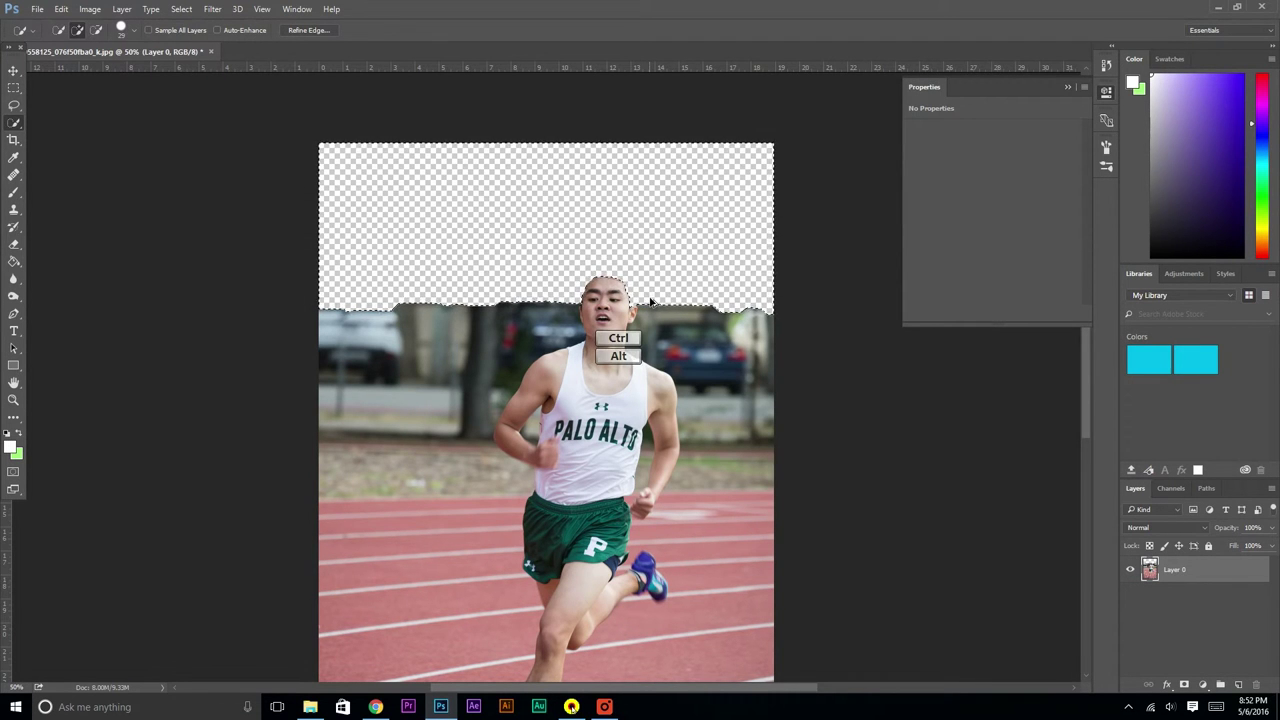
key(ctrl+alt+z)
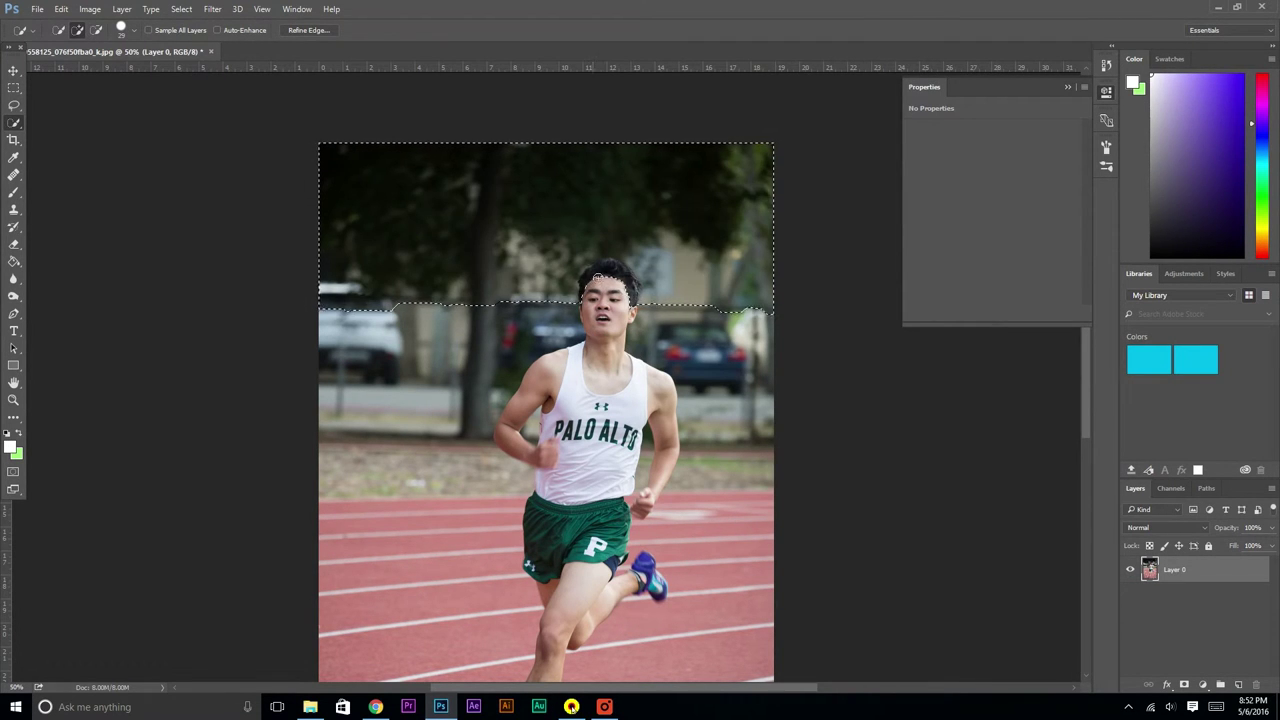
key(ctrl+plus)
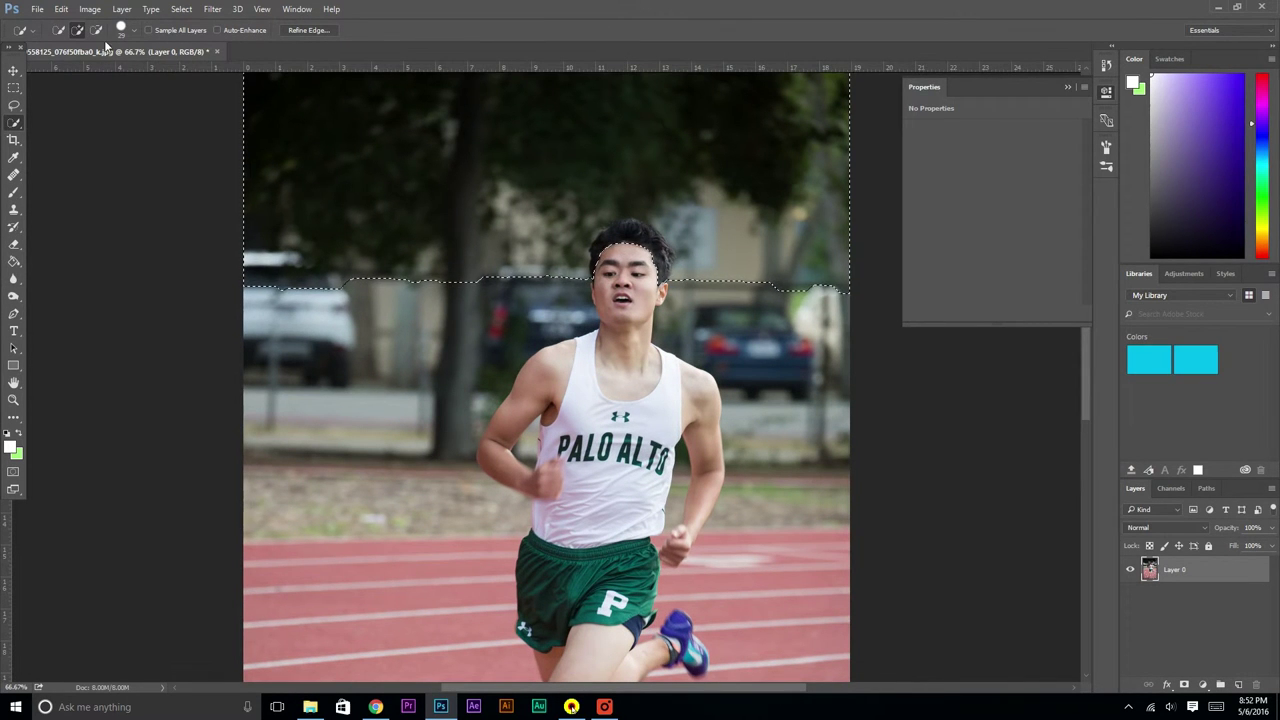
click(97, 33)
- Clear the selected background above the runner's head, then return to Add to selection
key(Delete)
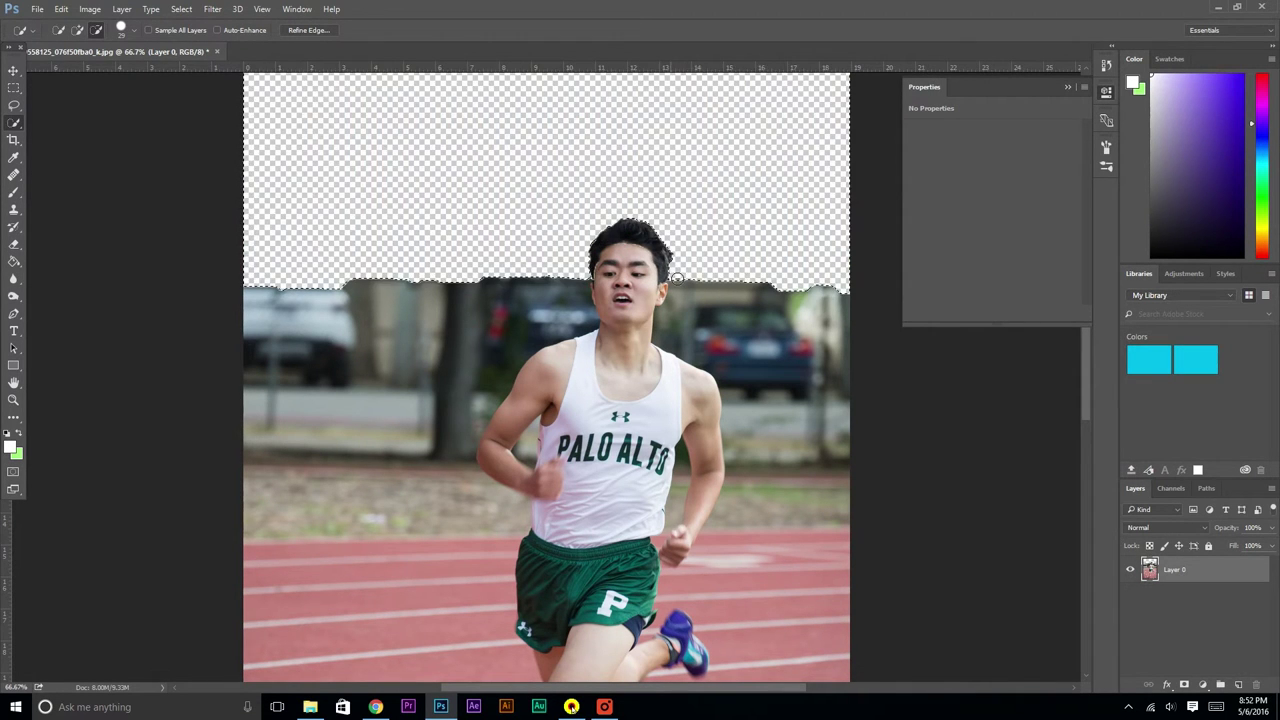
click(80, 32)
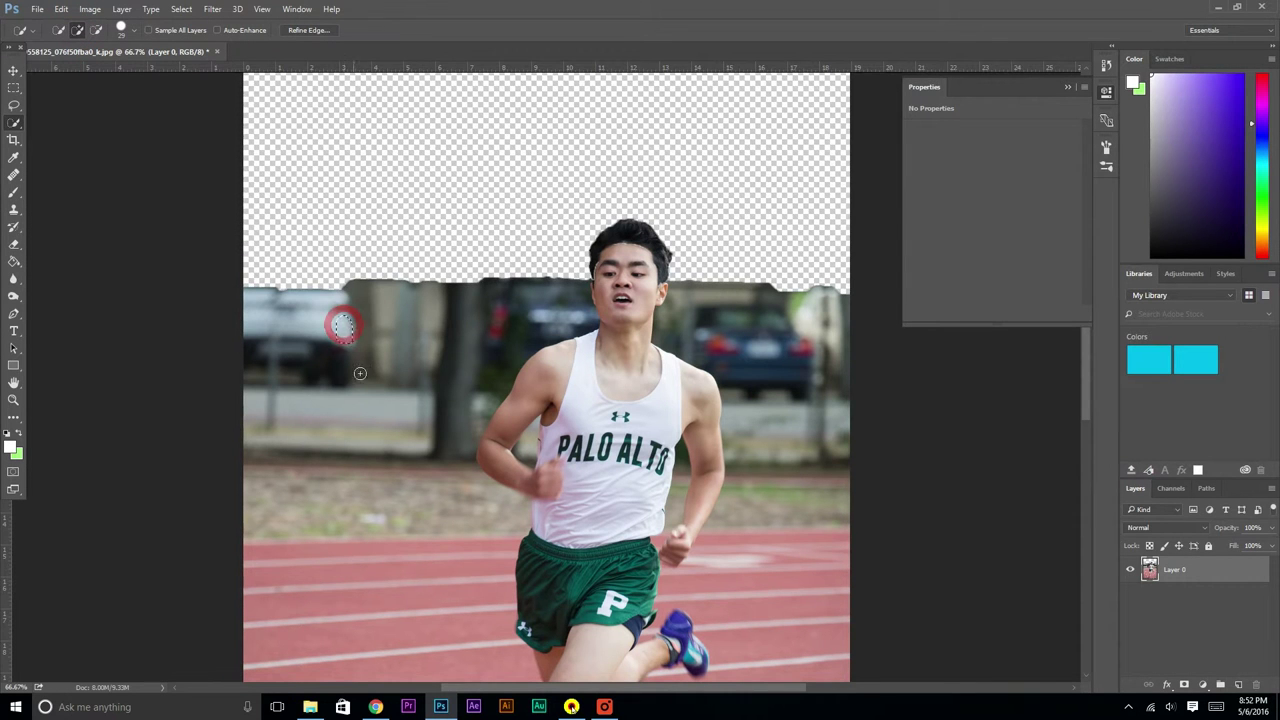
- Extend the selection down the left background and track to the bottom of the image
mouse_move(363, 317)
mouse_down()
mouse_move(417, 380)
mouse_move(471, 323)
mouse_move(494, 380)
mouse_up()
scroll(441, 436, down, 1)
click(355, 400)
scroll(444, 436, down, 2)
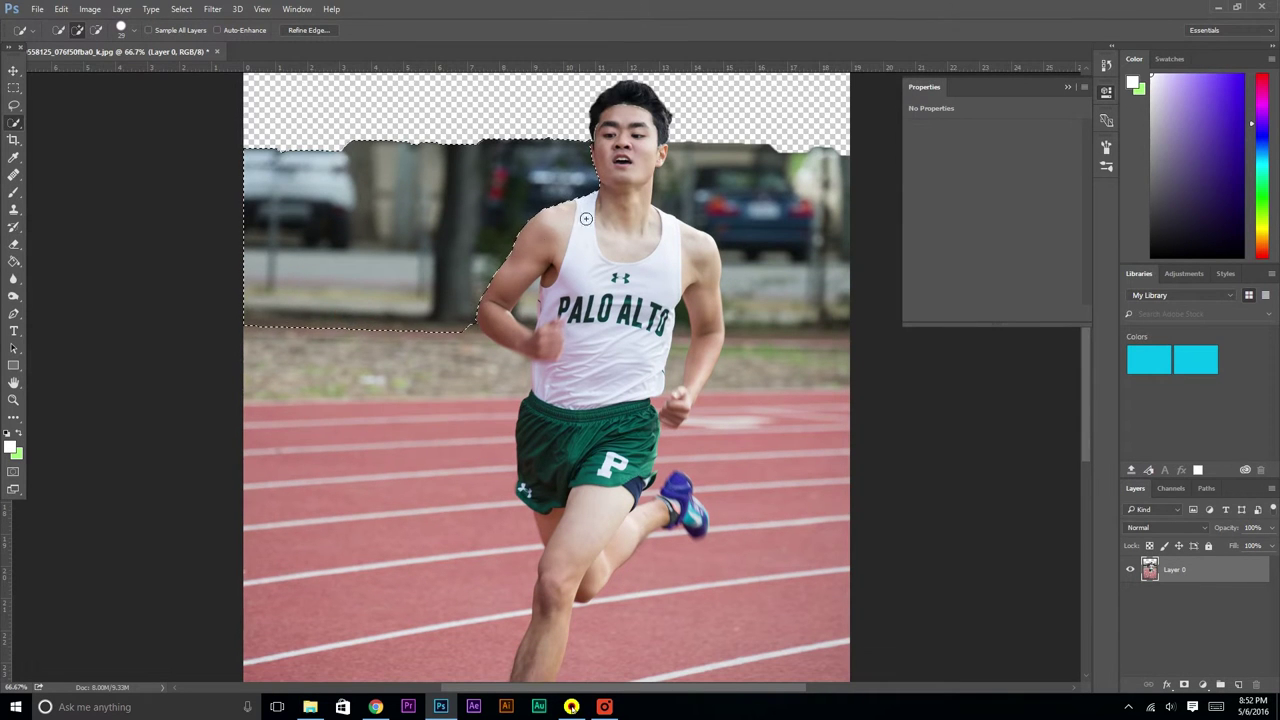
click(436, 382)
scroll(391, 440, down, 2)
click(391, 424)
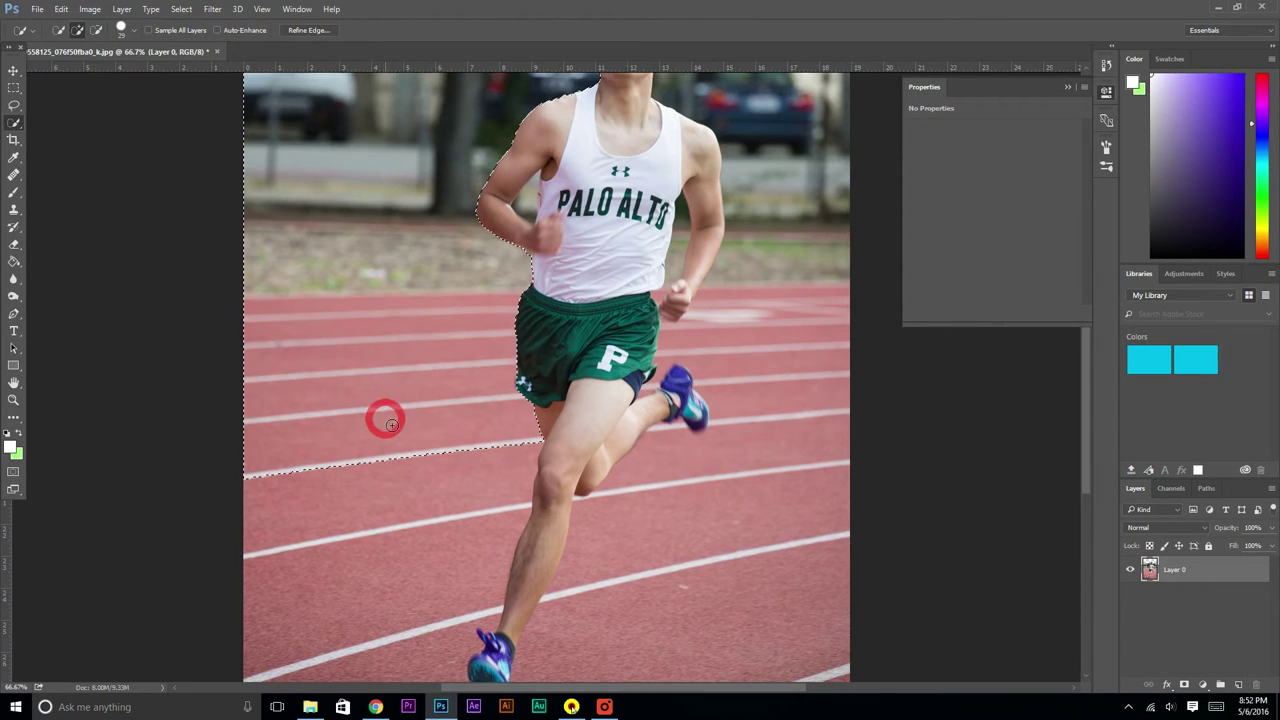
scroll(385, 435, down, 2)
click(362, 488)
scroll(362, 488, down, 2)
click(364, 475)
click(358, 571)
click(388, 600)
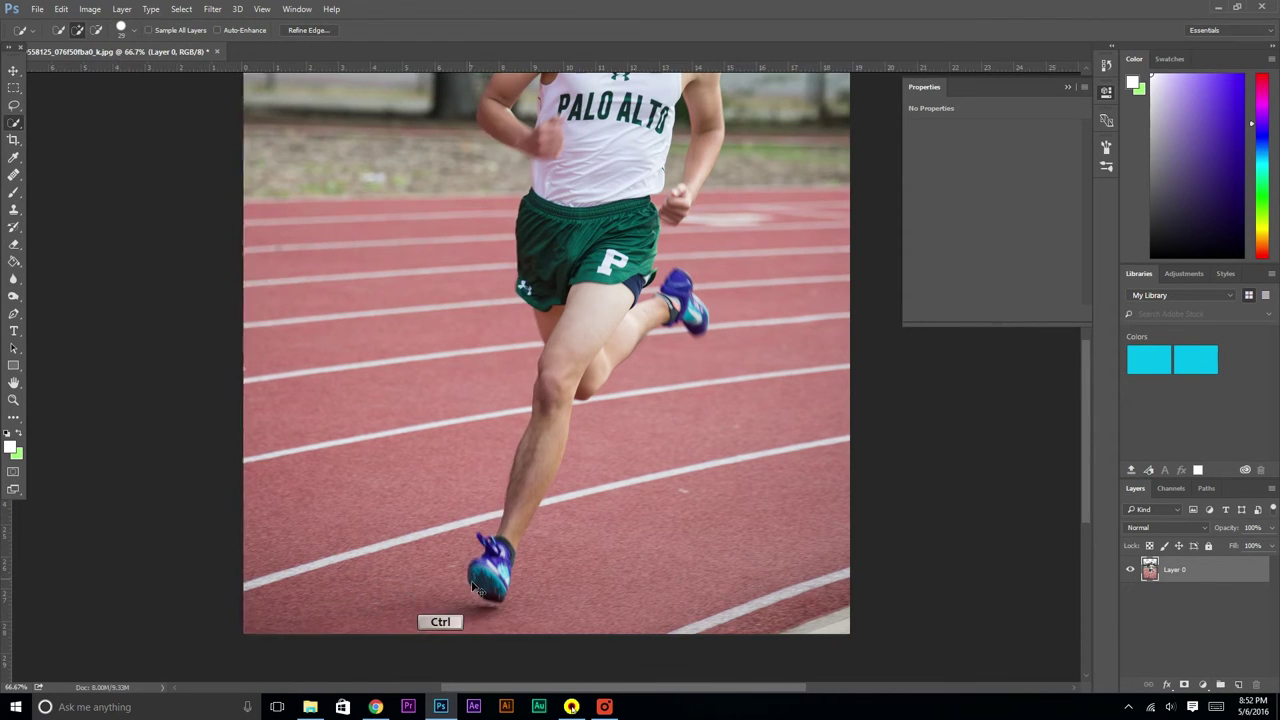
- At 100% zoom, subtract the shoe and trim the track selection back to the knee
key(ctrl+plus)
scroll(475, 588, down, 3)
key(alt)
alt+click(462, 495)
drag(504, 621, 584, 619)
alt+click(780, 595)
alt+click(611, 553)
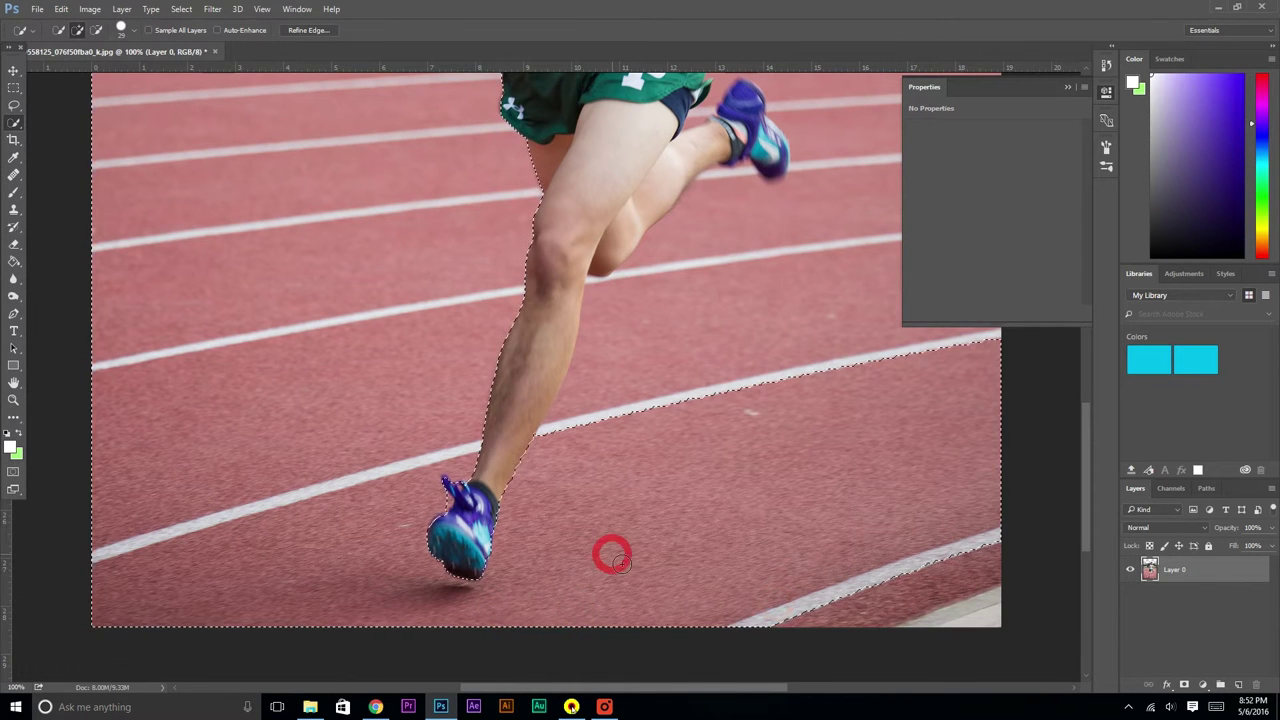
scroll(800, 567, down, 1)
alt+click(929, 580)
scroll(887, 541, up, 1)
alt+click(663, 403)
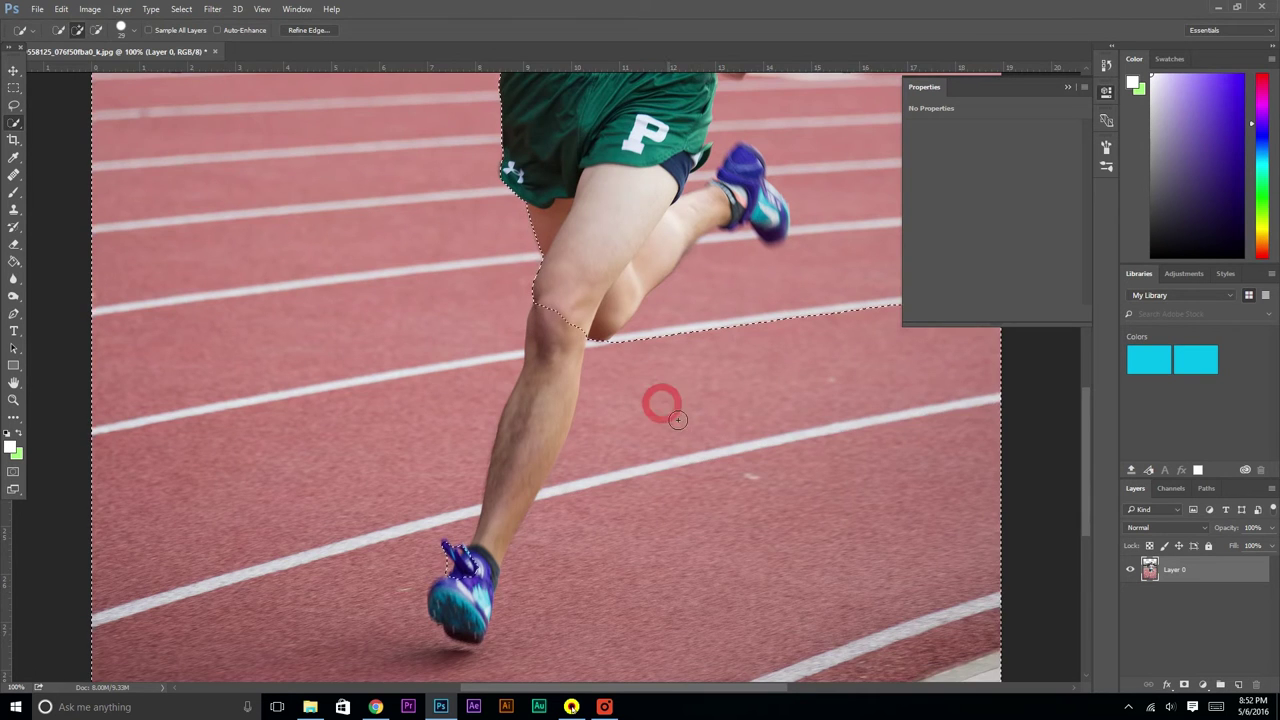
scroll(652, 446, down, 1)
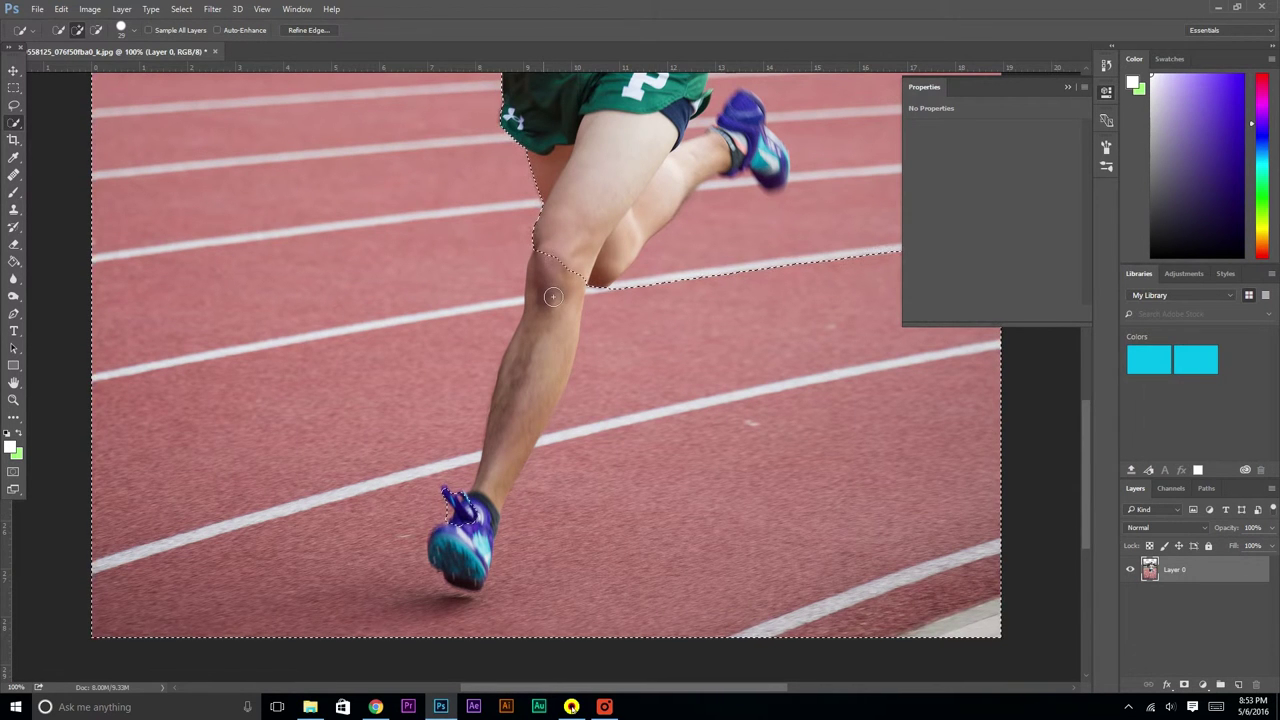
- Refine the selection edge along the knee and down the shin to the shoe
key(alt)
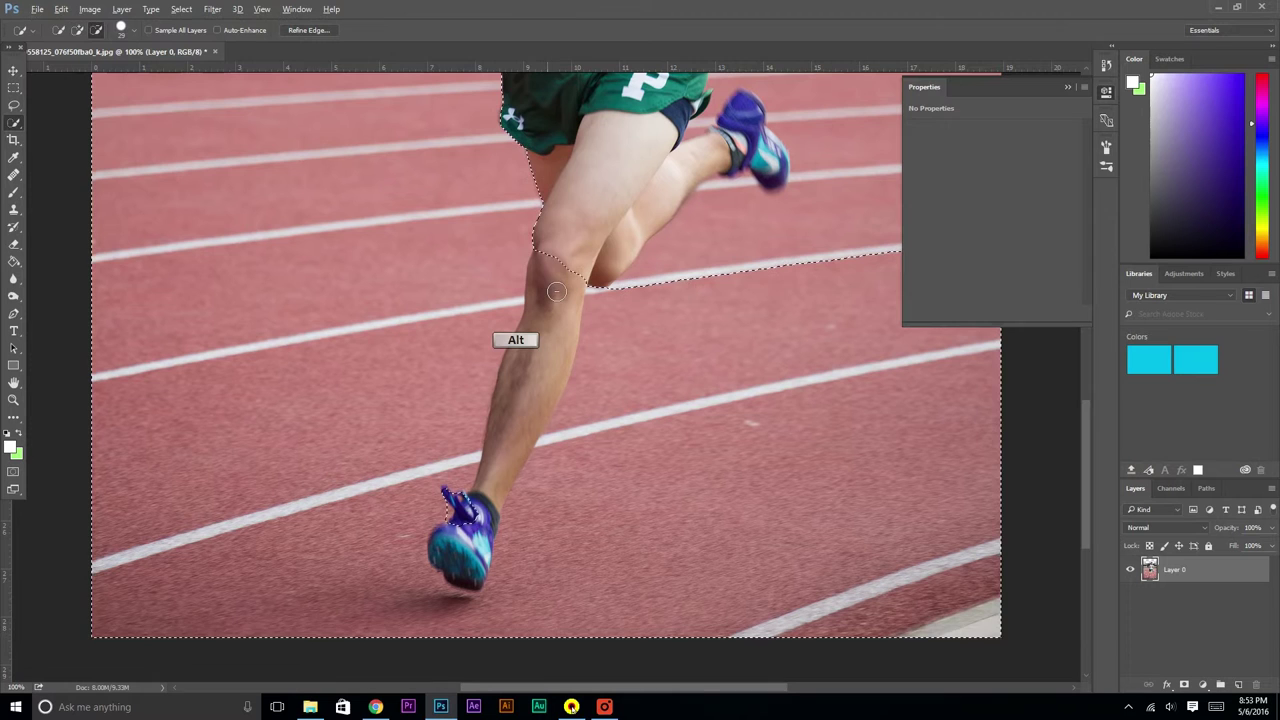
drag(560, 283, 545, 322)
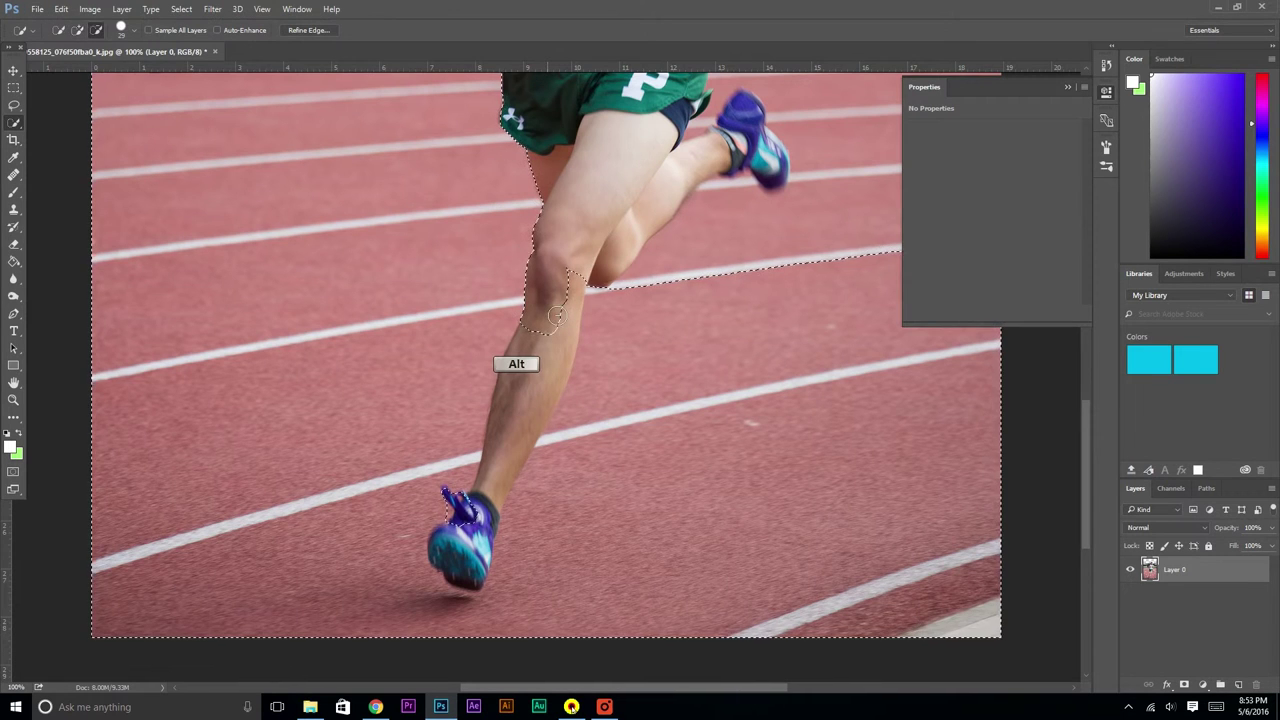
mouse_move(556, 342)
mouse_down()
mouse_move(537, 351)
mouse_move(499, 523)
mouse_move(475, 560)
mouse_move(530, 572)
mouse_up()
scroll(549, 573, up, 5)
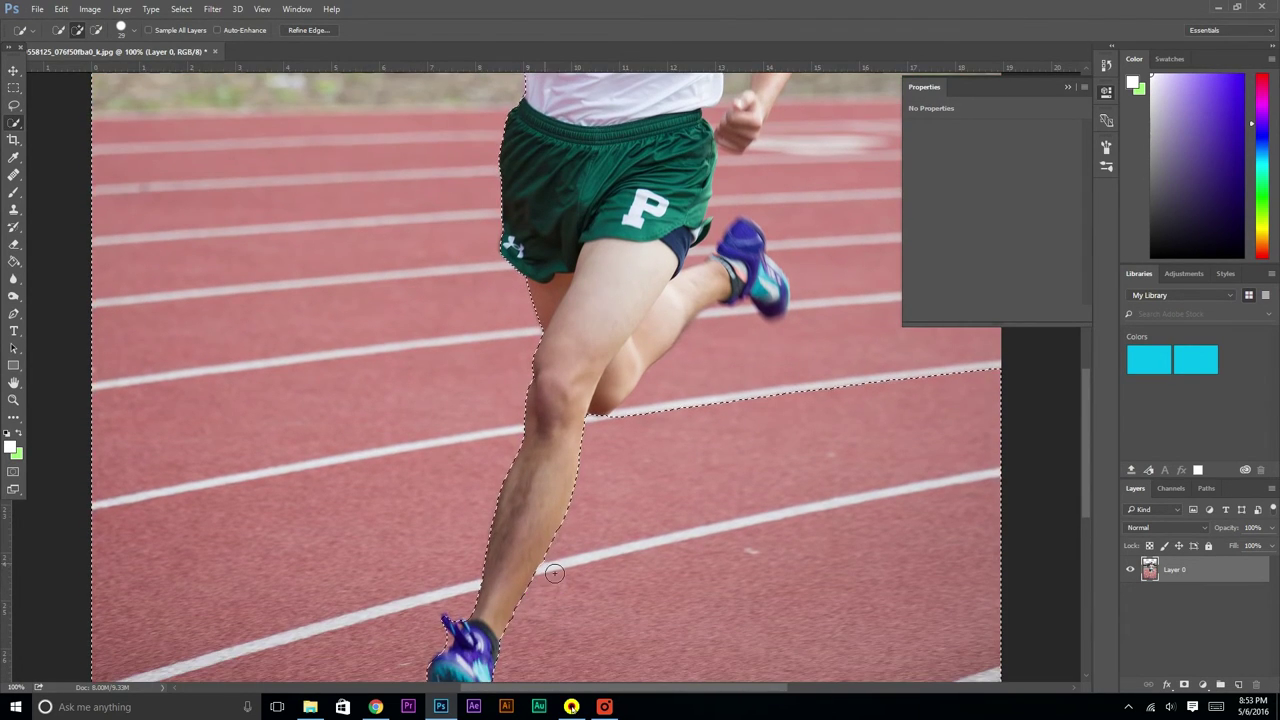
- Trim the knee out of the track selection and delete the track beside the lower leg
key(Delete)
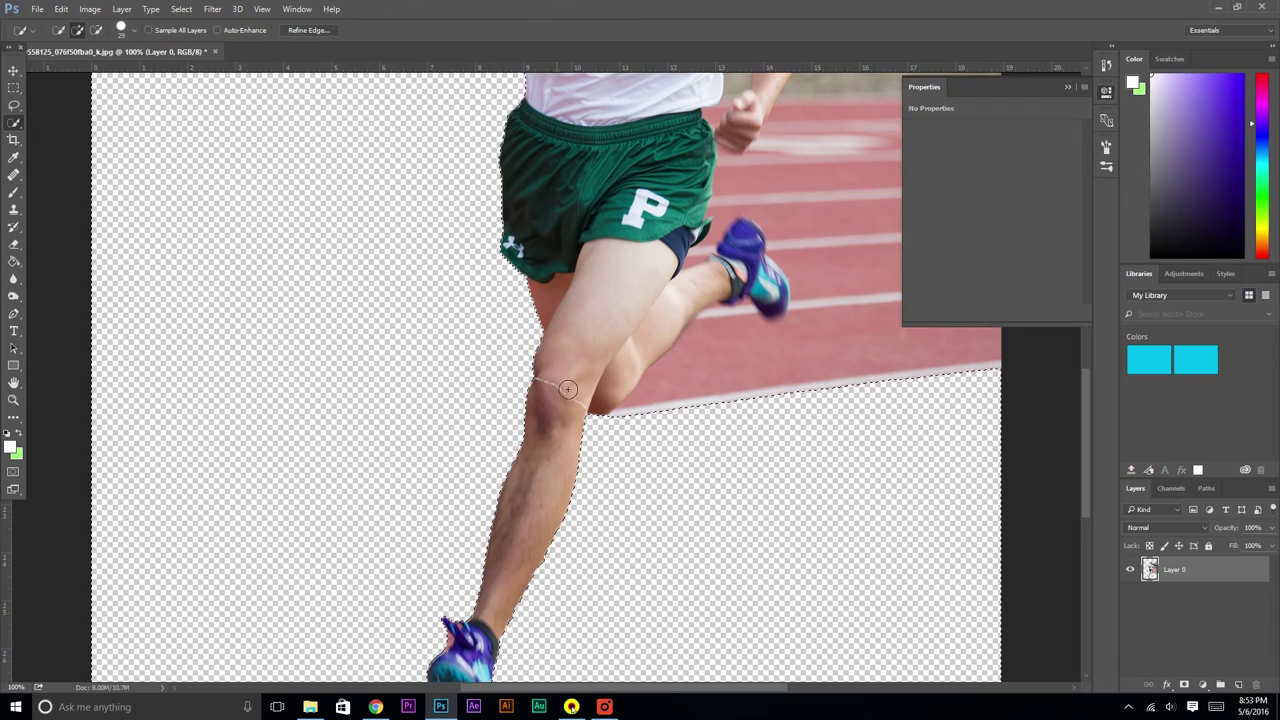
key(ctrl+z)
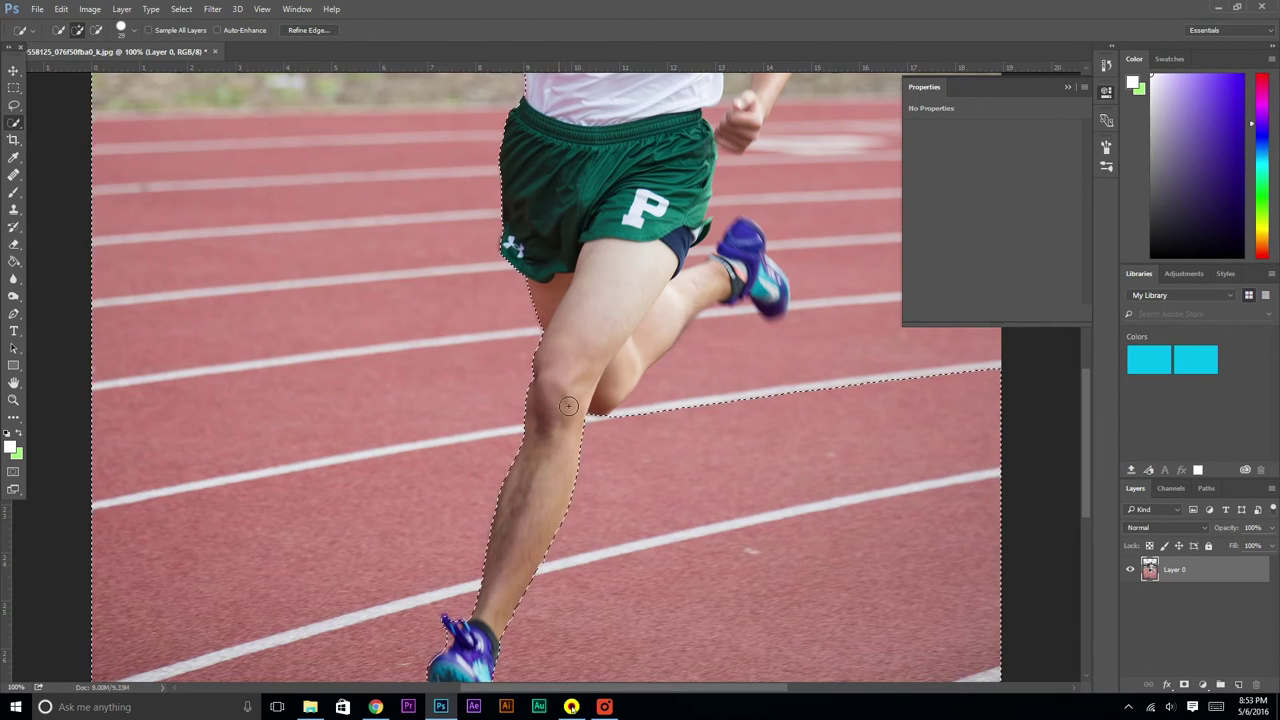
alt+click(551, 371)
alt+click(567, 418)
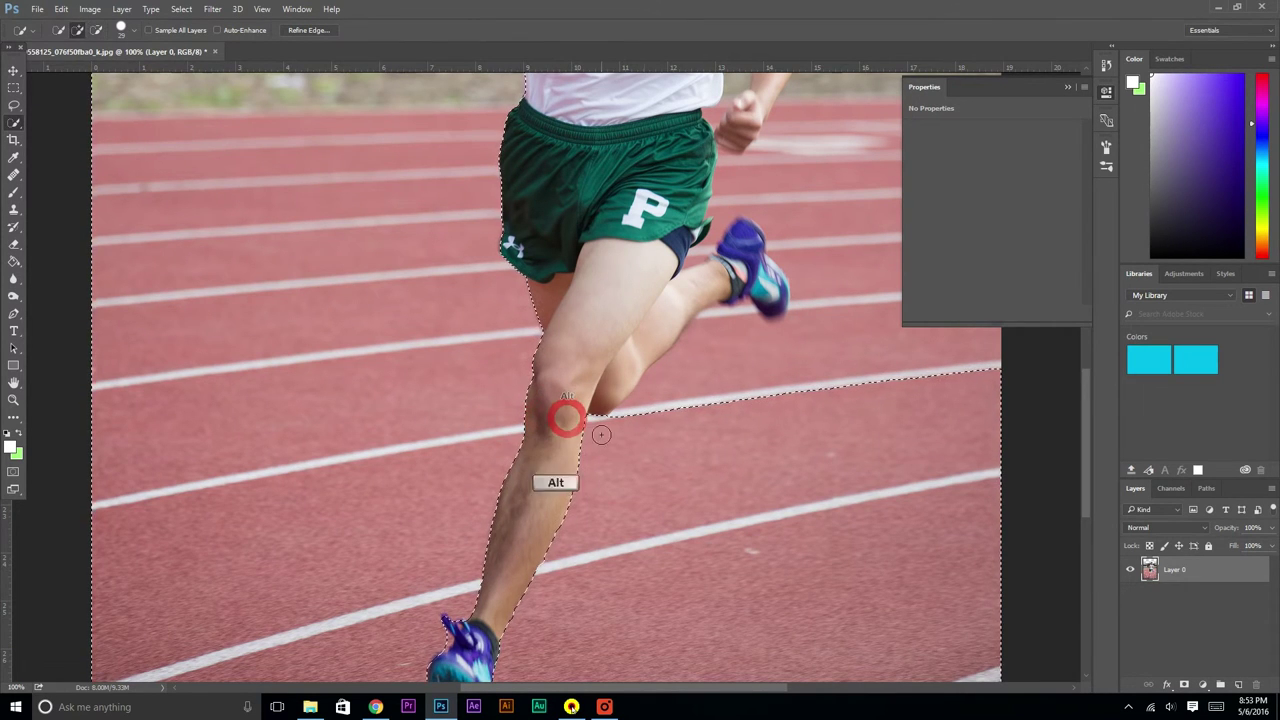
key(Delete)
- Select the track band beside the foot, excluding the blue shoe and its sole
scroll(677, 445, up, 2)
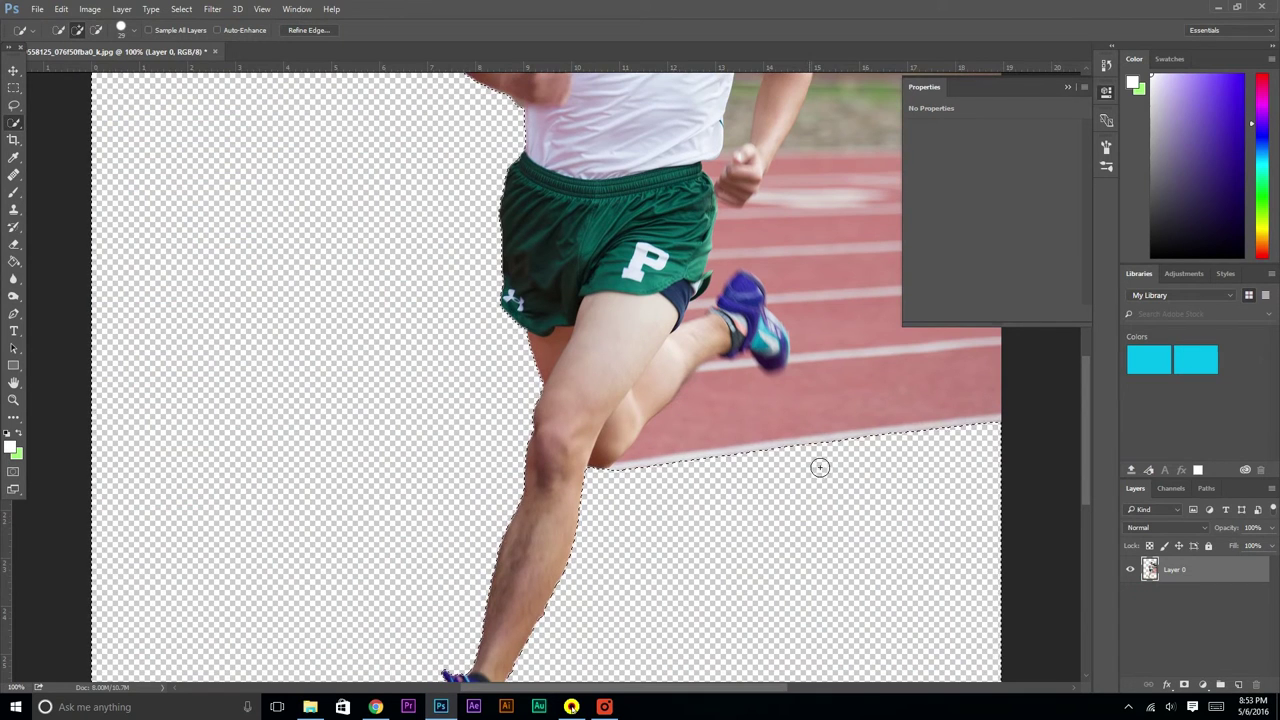
click(749, 420)
scroll(857, 437, up, 1)
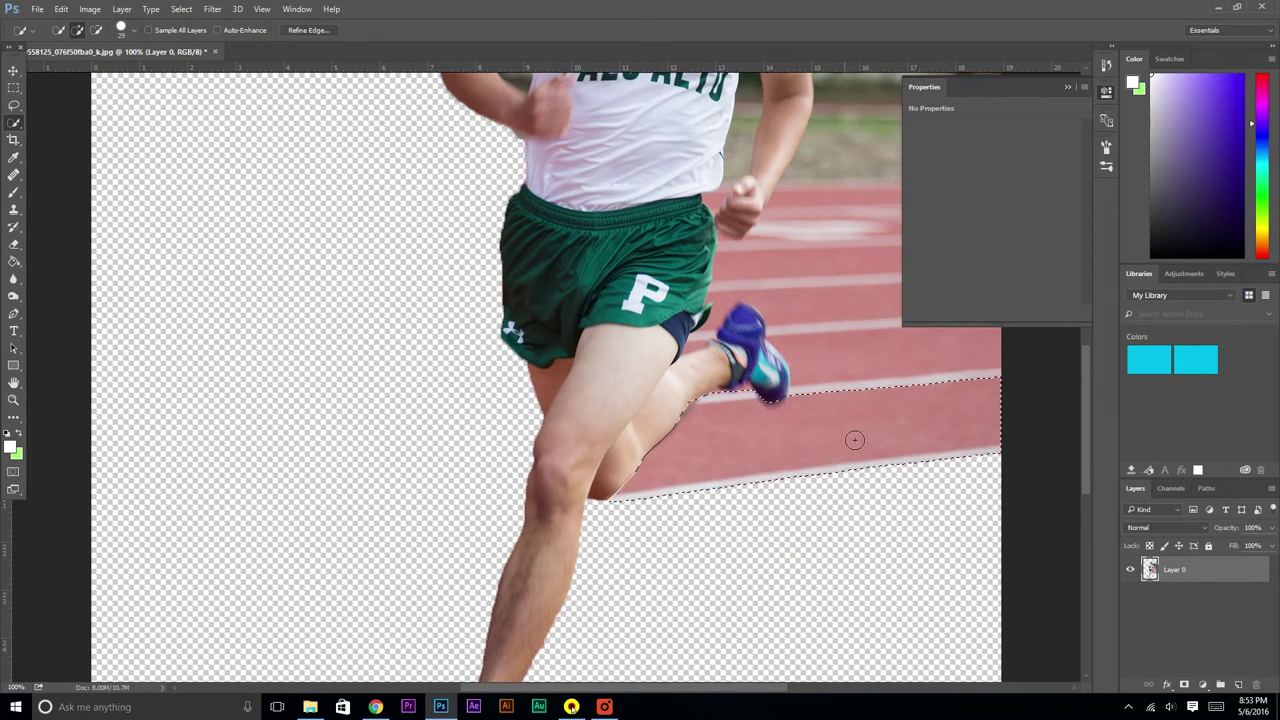
scroll(854, 440, up, 1)
click(755, 442)
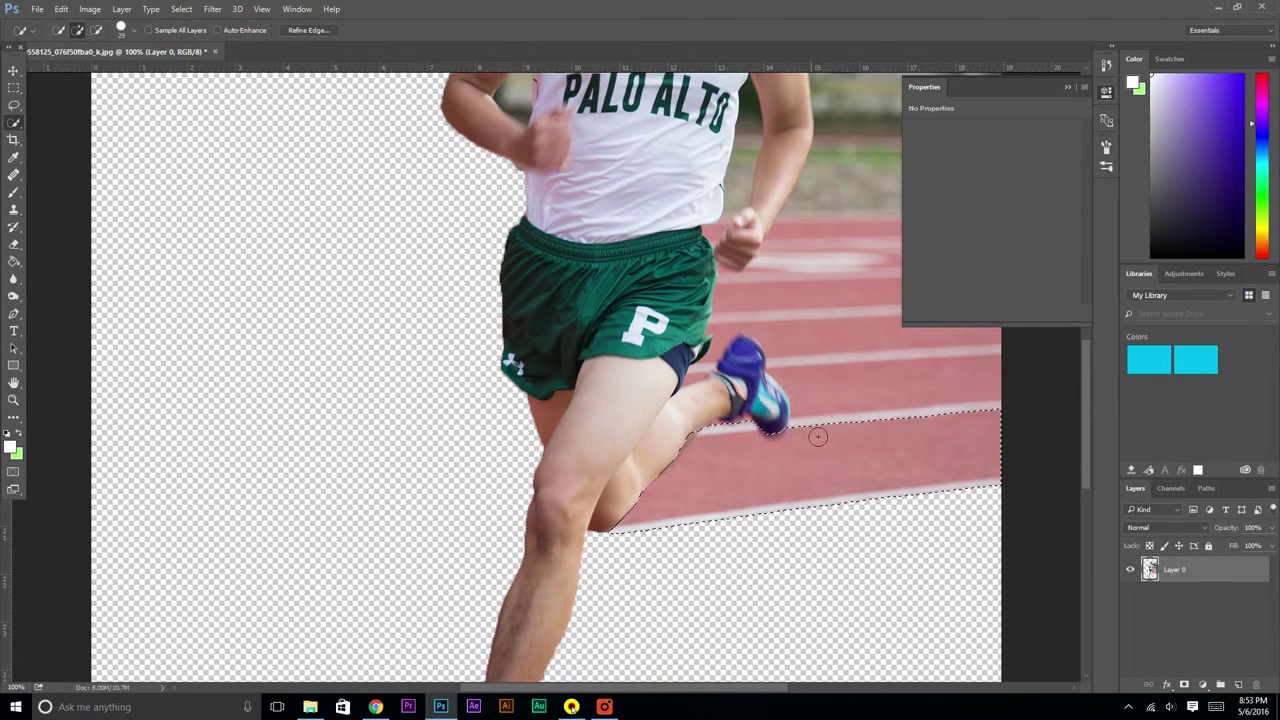
click(853, 340)
scroll(858, 362, up, 1)
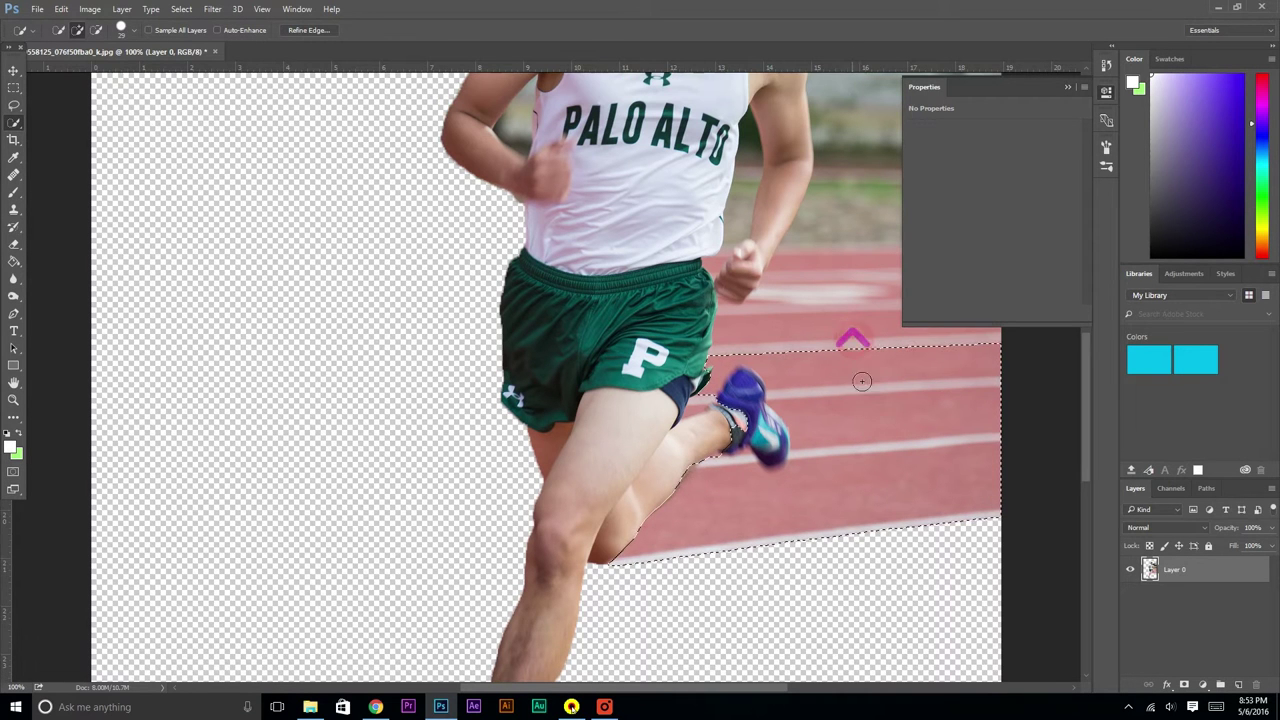
alt+click(760, 428)
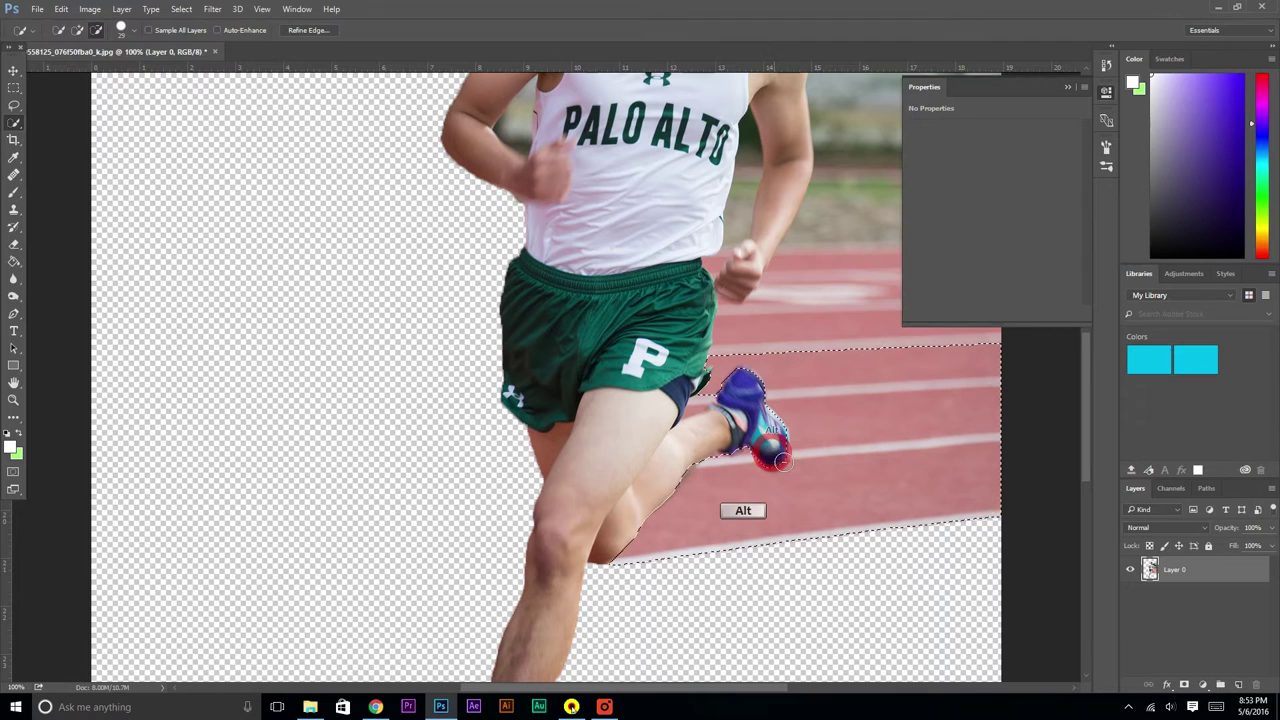
alt+click(759, 448)
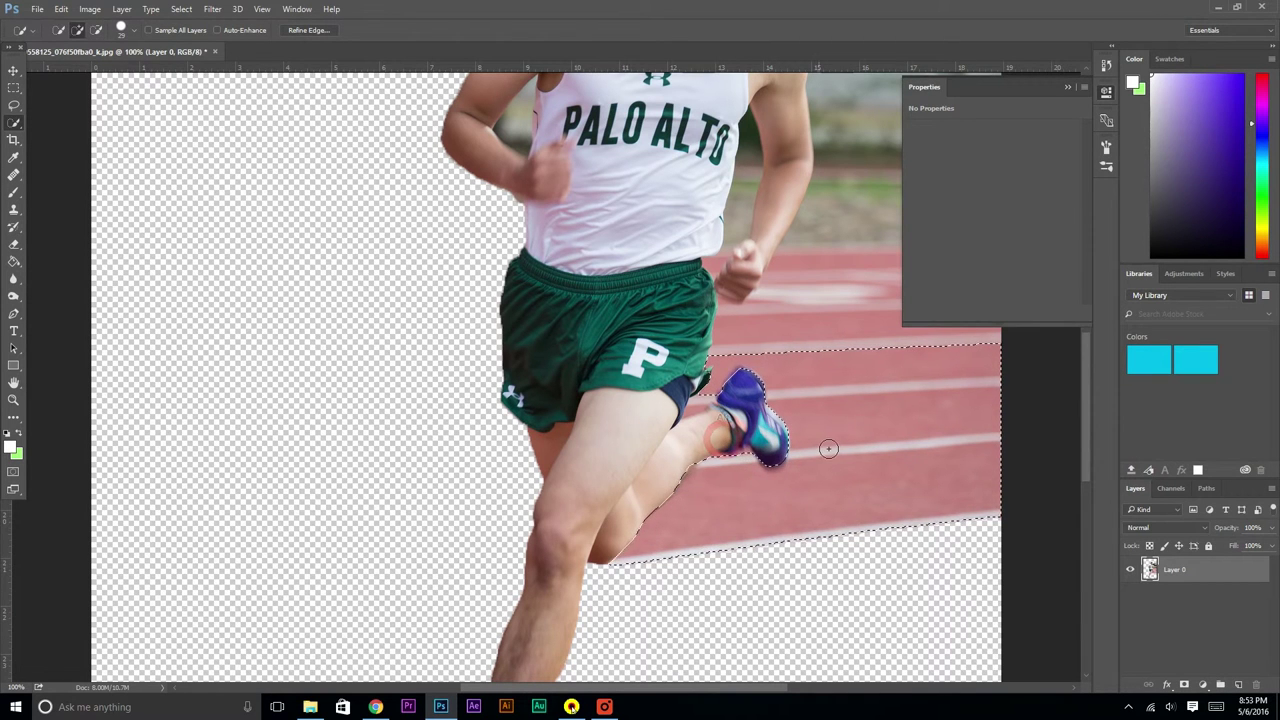
scroll(829, 449, up, 1)
- With a 16 px brush, select the remaining track and background up to the cars
click(121, 30)
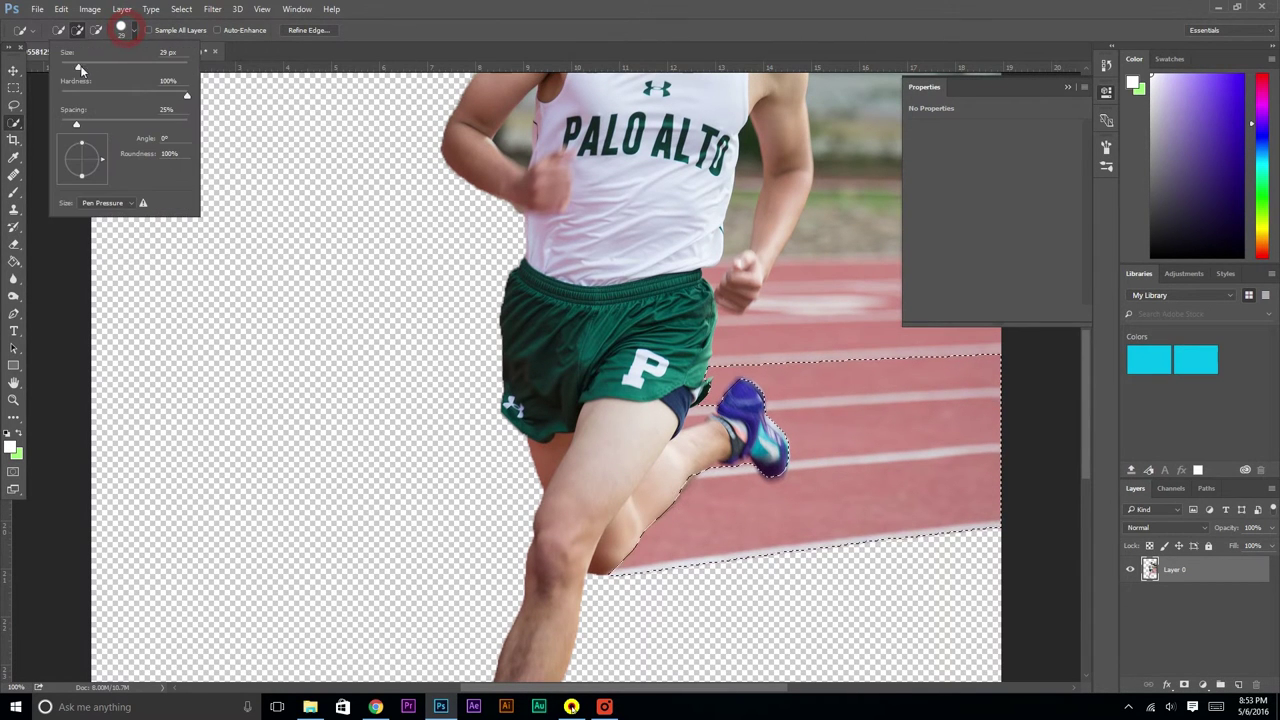
click(71, 67)
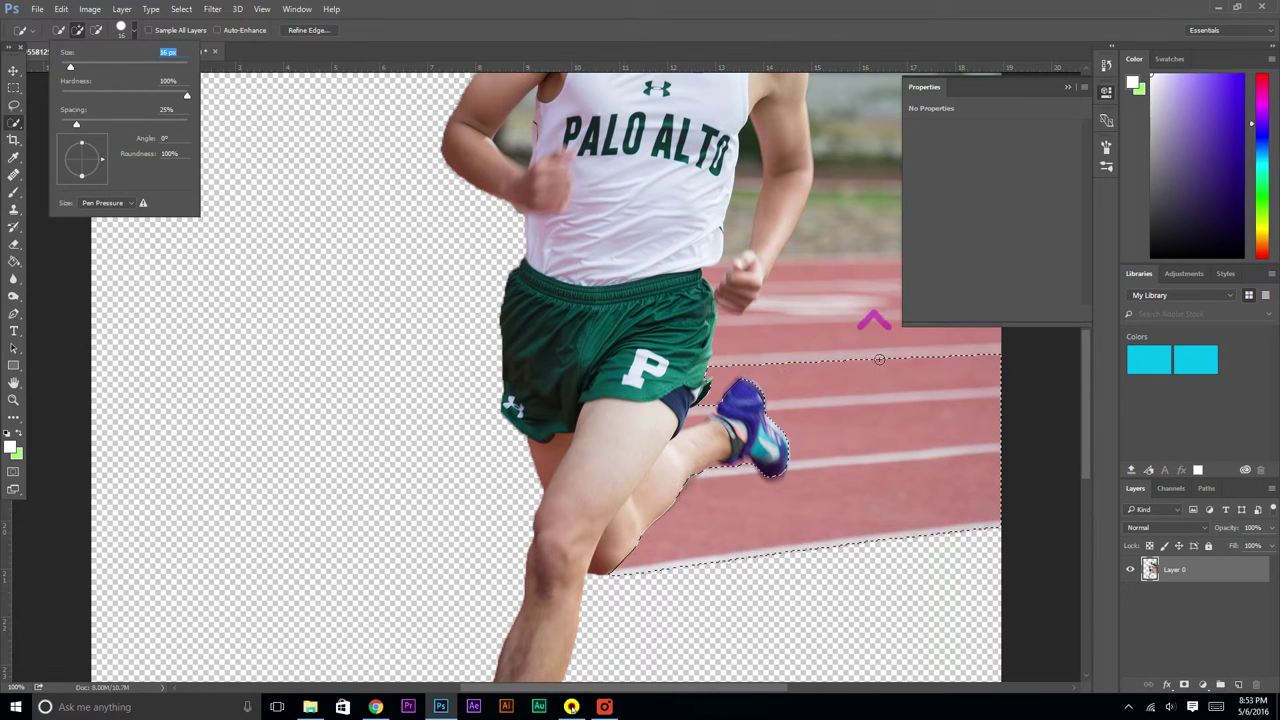
drag(1077, 401, 1086, 388)
click(843, 411)
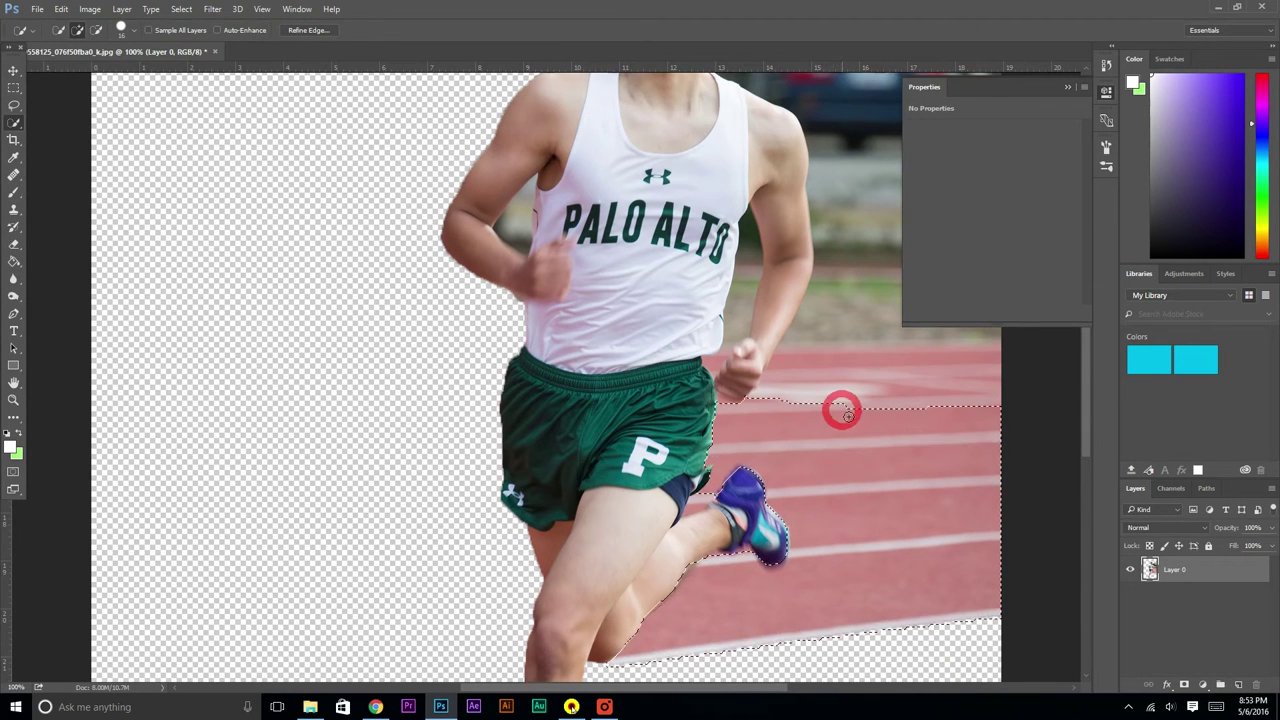
click(689, 503)
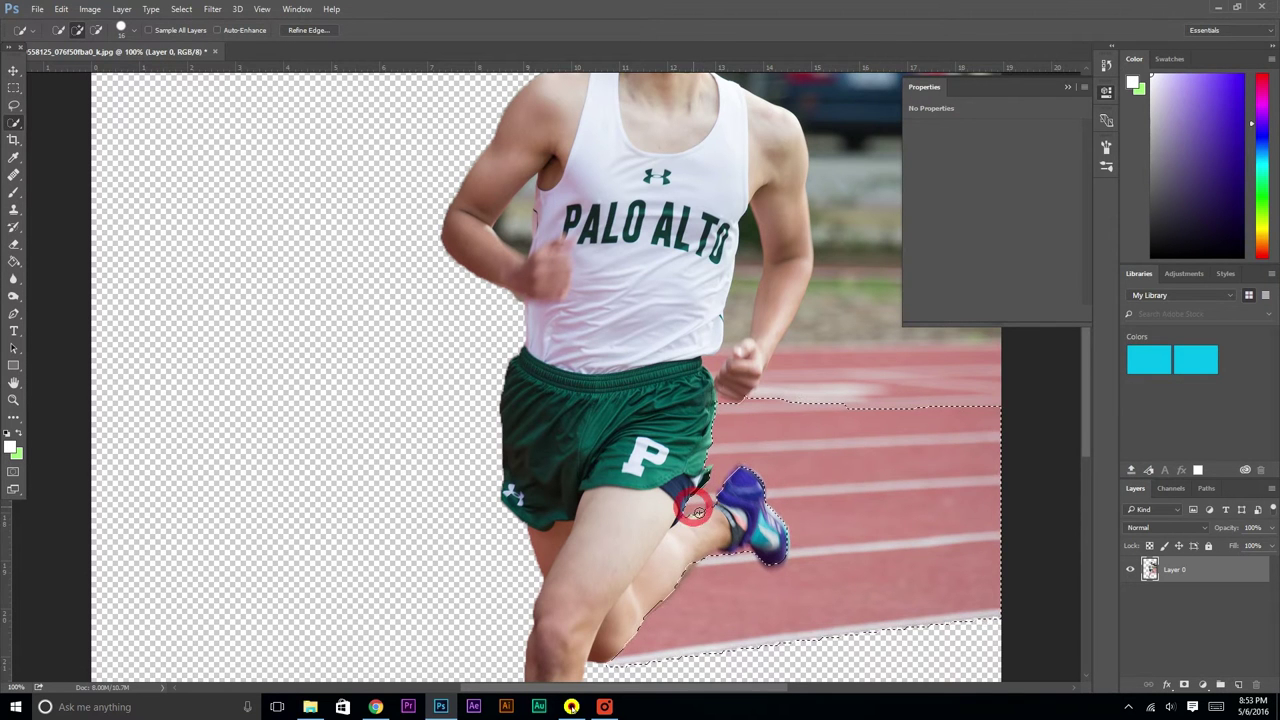
scroll(860, 500, up, 3)
click(886, 460)
scroll(886, 440, up, 1)
click(880, 443)
scroll(880, 450, up, 1)
scroll(880, 450, up, 1)
click(877, 346)
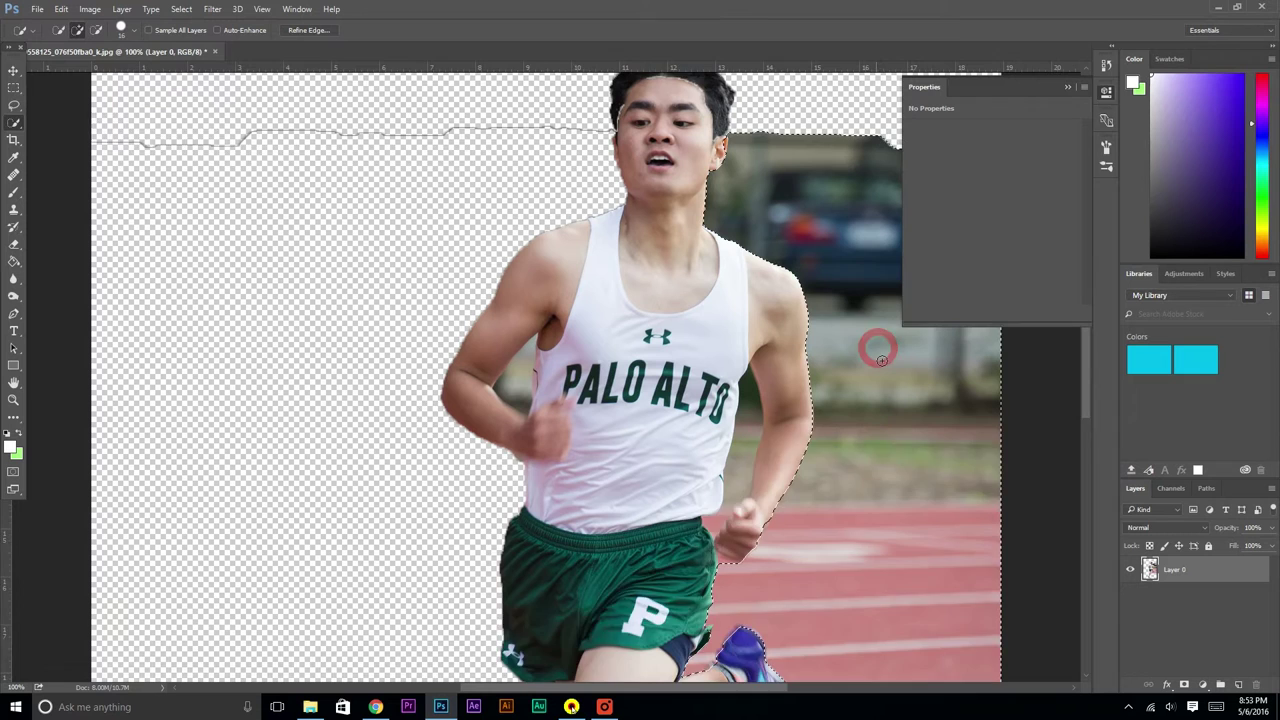
scroll(870, 340, up, 2)
click(802, 244)
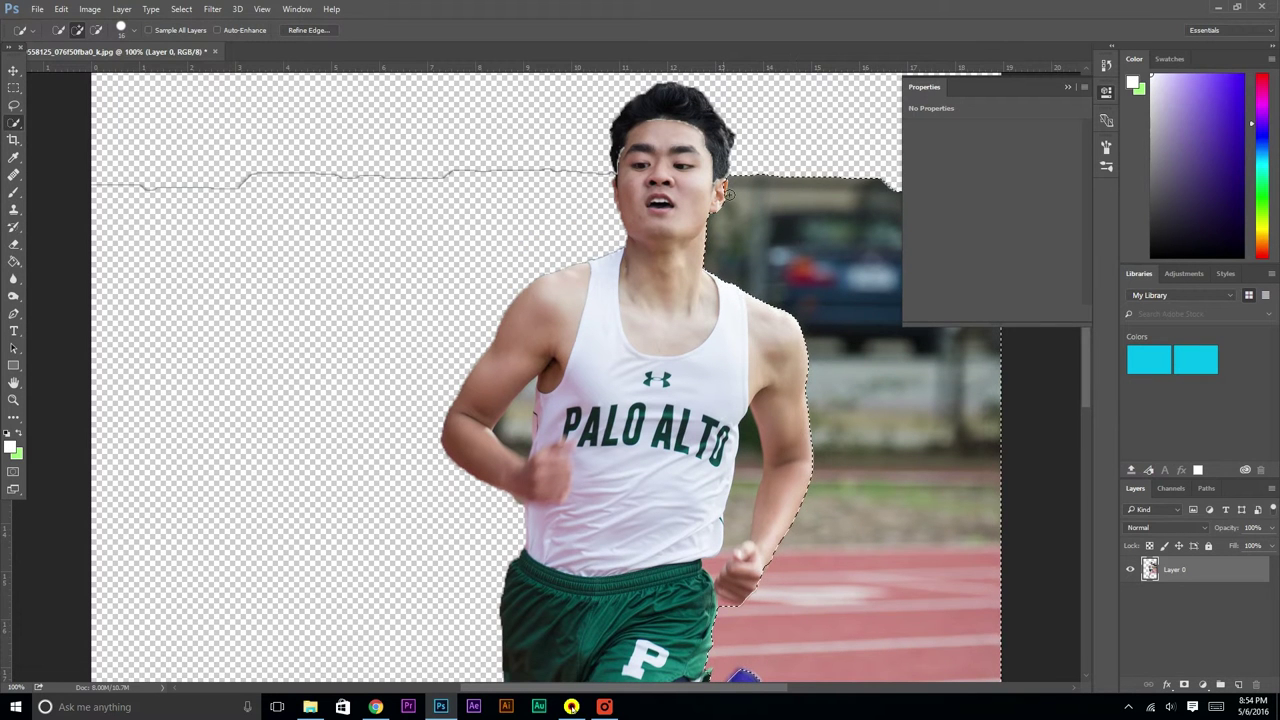
- Delete the selected background to transparency and deselect
key(alt)
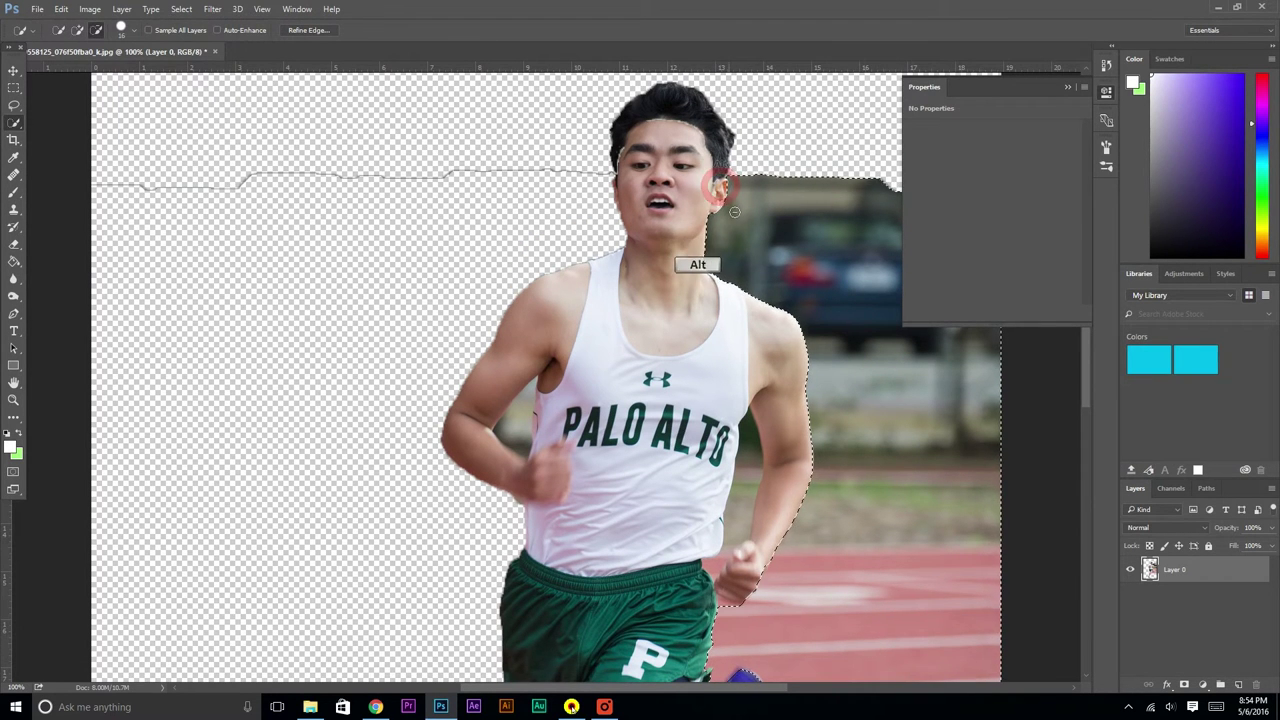
scroll(740, 335, down, 3)
scroll(746, 323, down, 3)
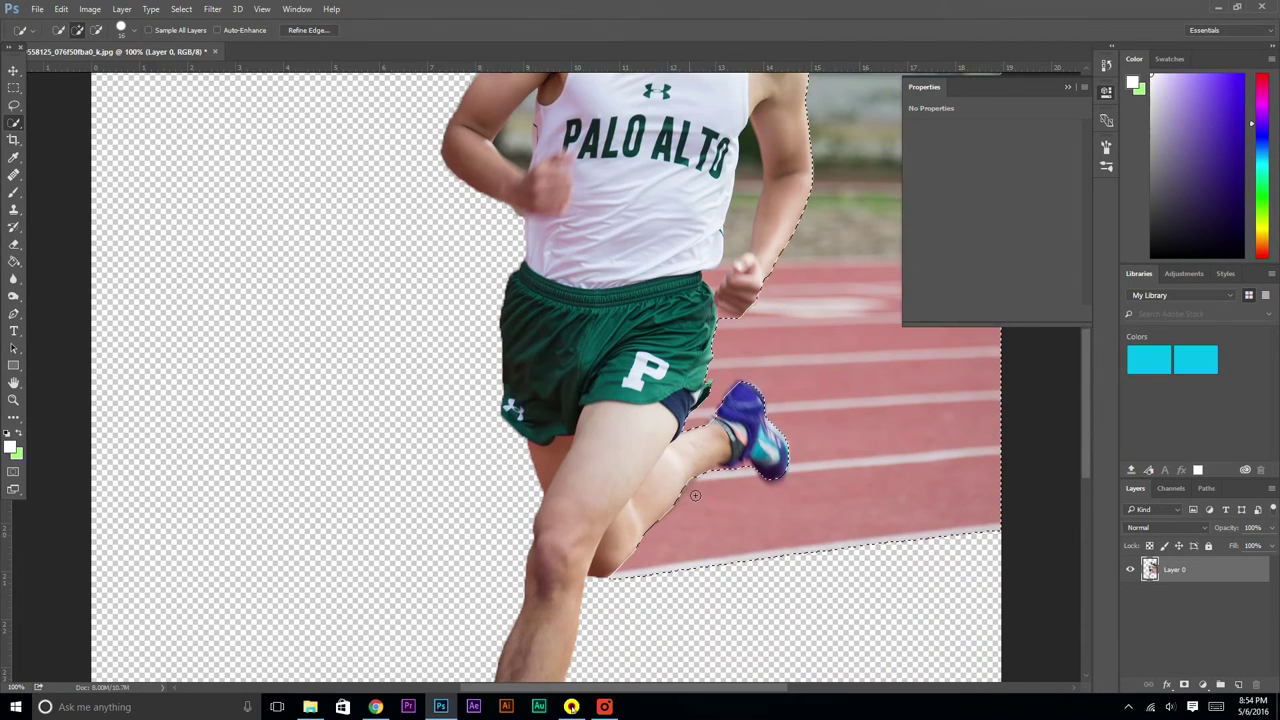
key(Delete)
scroll(710, 482, up, 3)
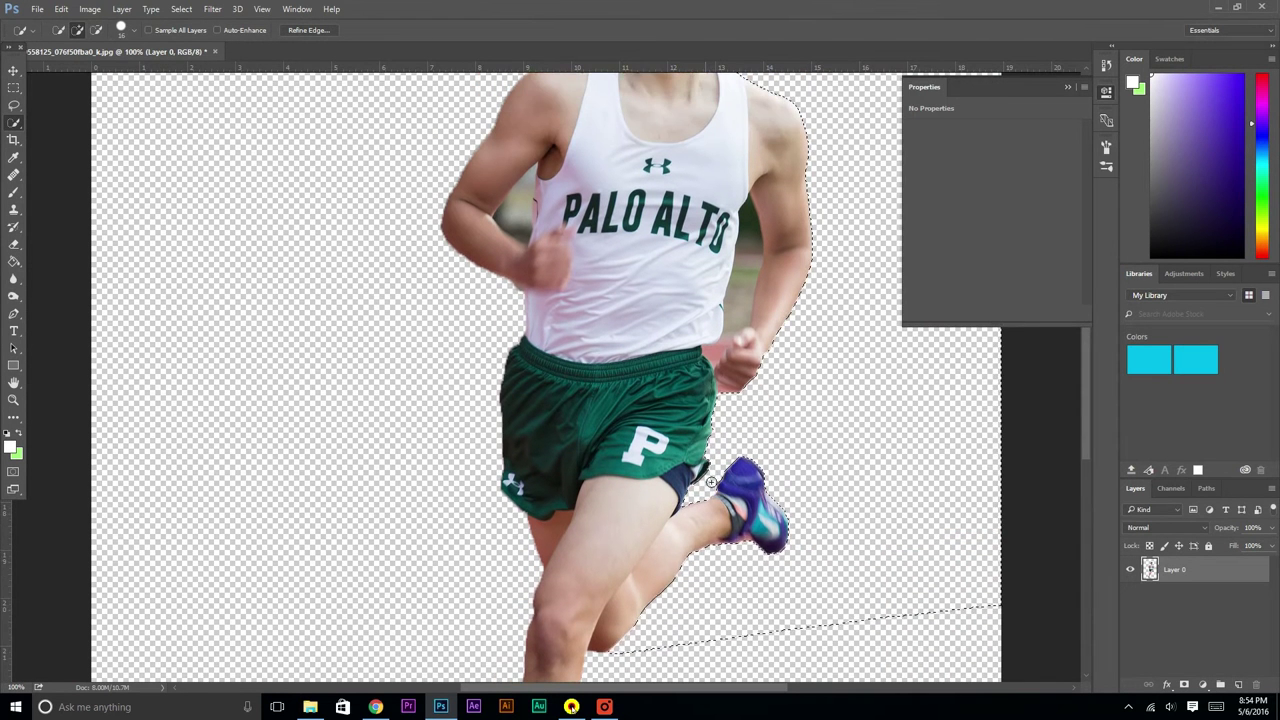
key(ctrl+d)
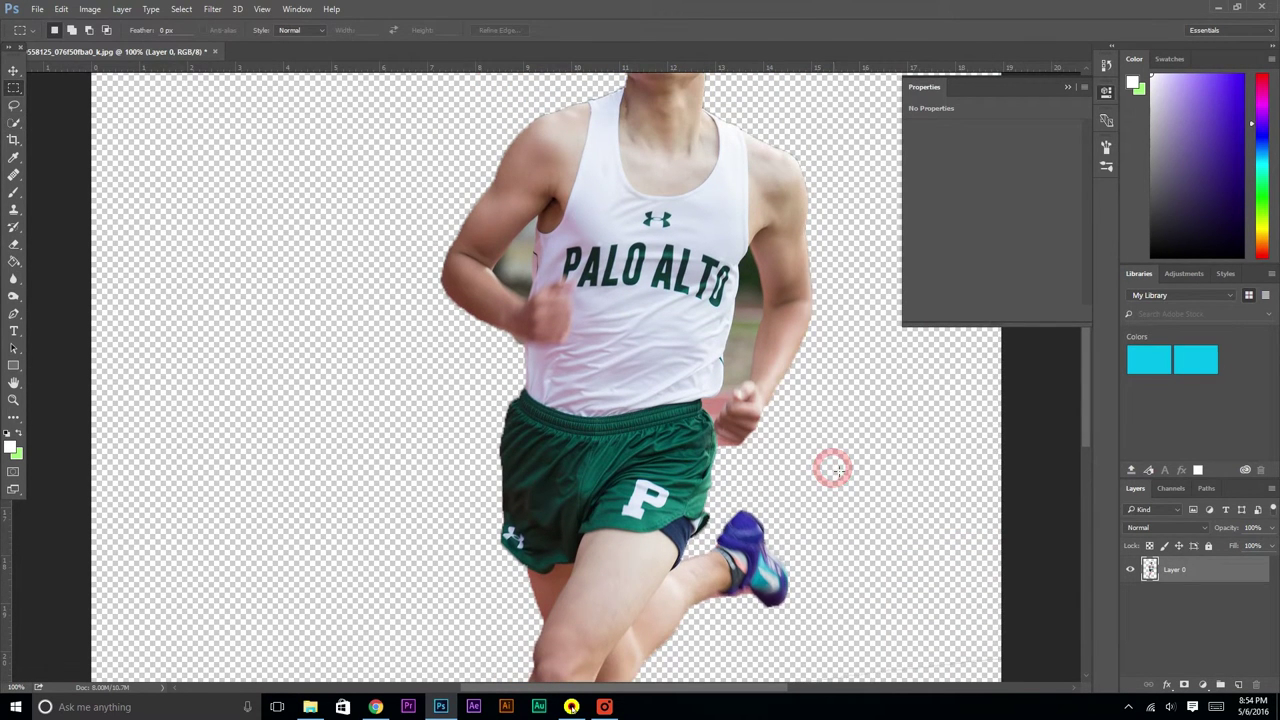
- Clear the gap between the right arm and torso, leaving the fist out
click(755, 314)
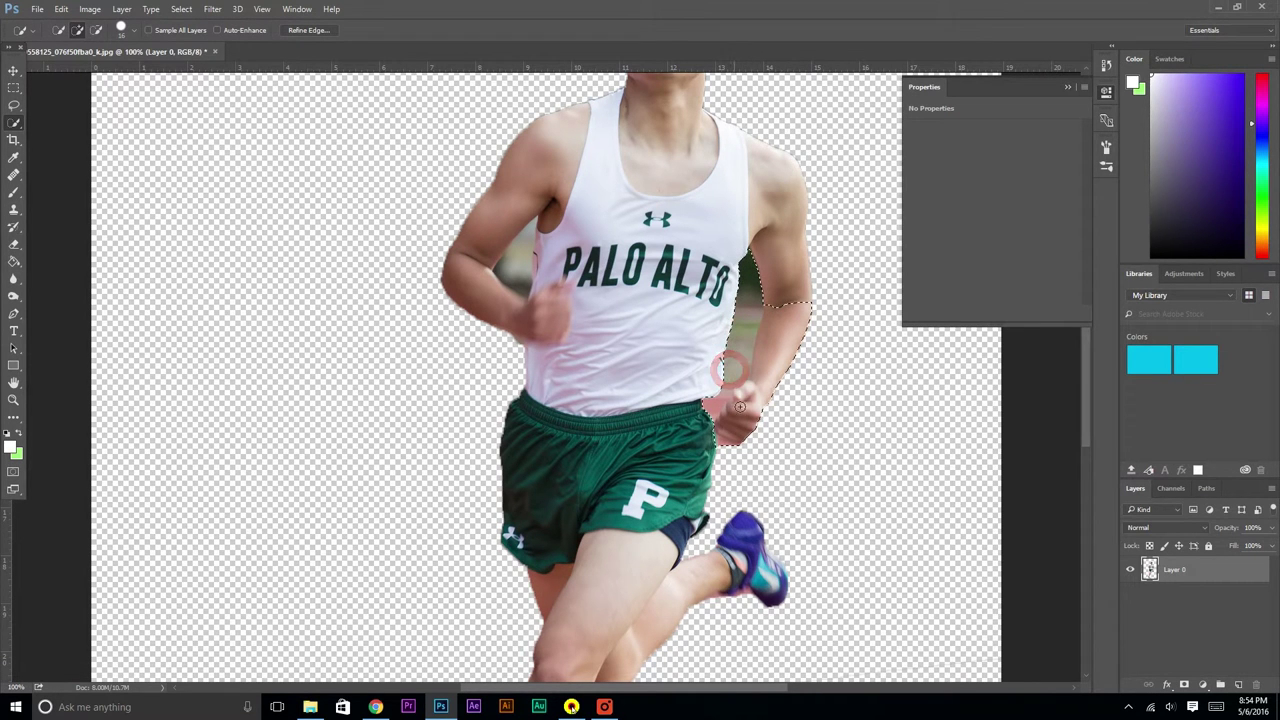
key(alt)
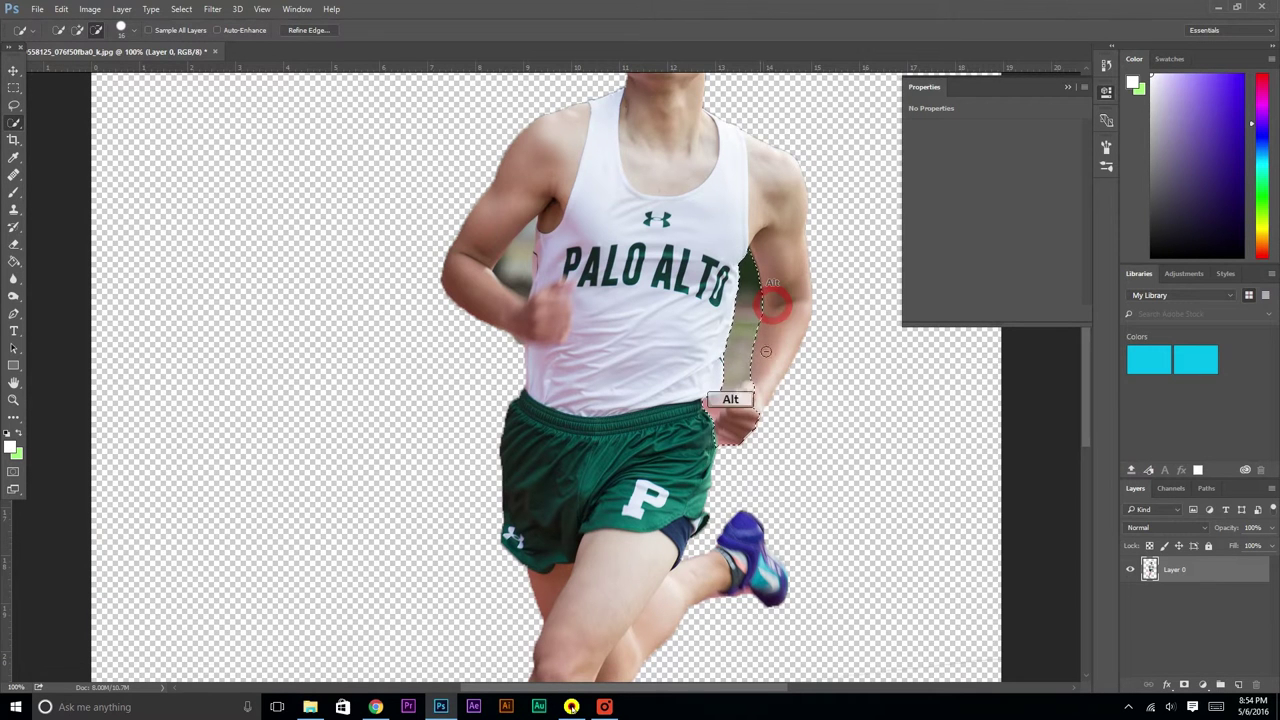
drag(751, 418, 741, 434)
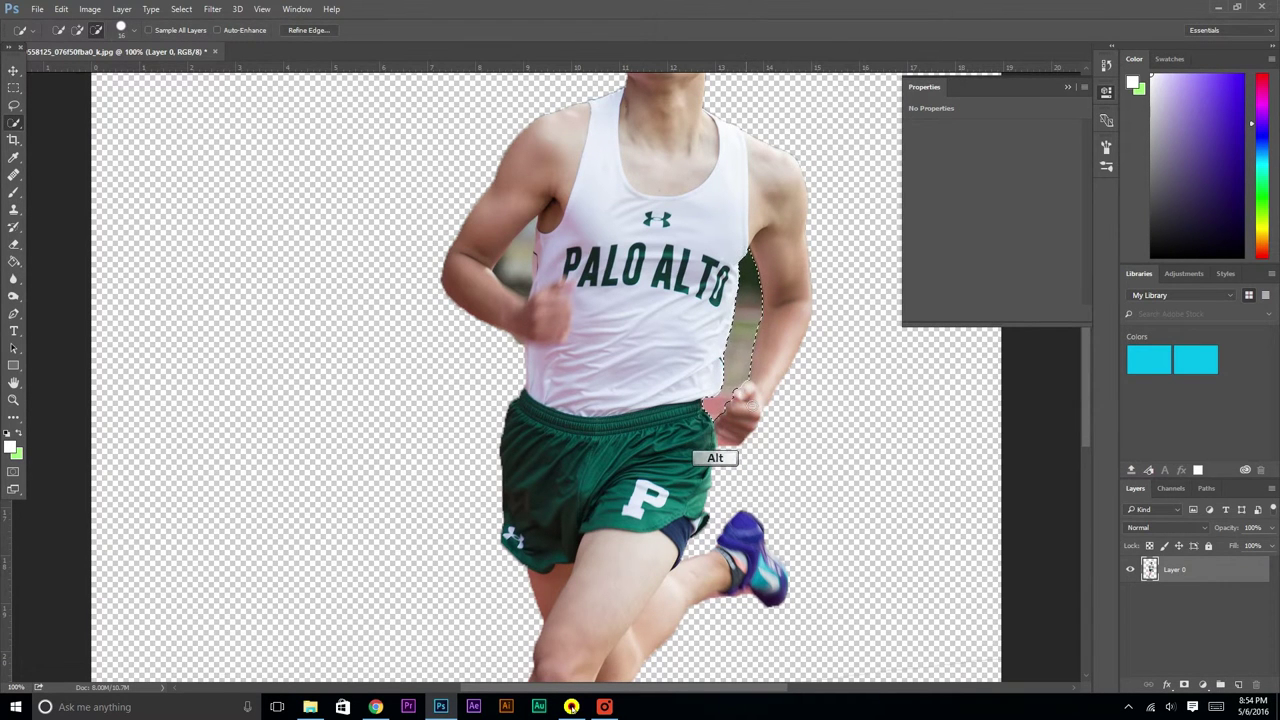
scroll(743, 366, up, 1)
key(ctrl+d)
- Clear the gap between the left arm and torso, then deselect with the Rectangular Marquee
click(520, 291)
key(alt)
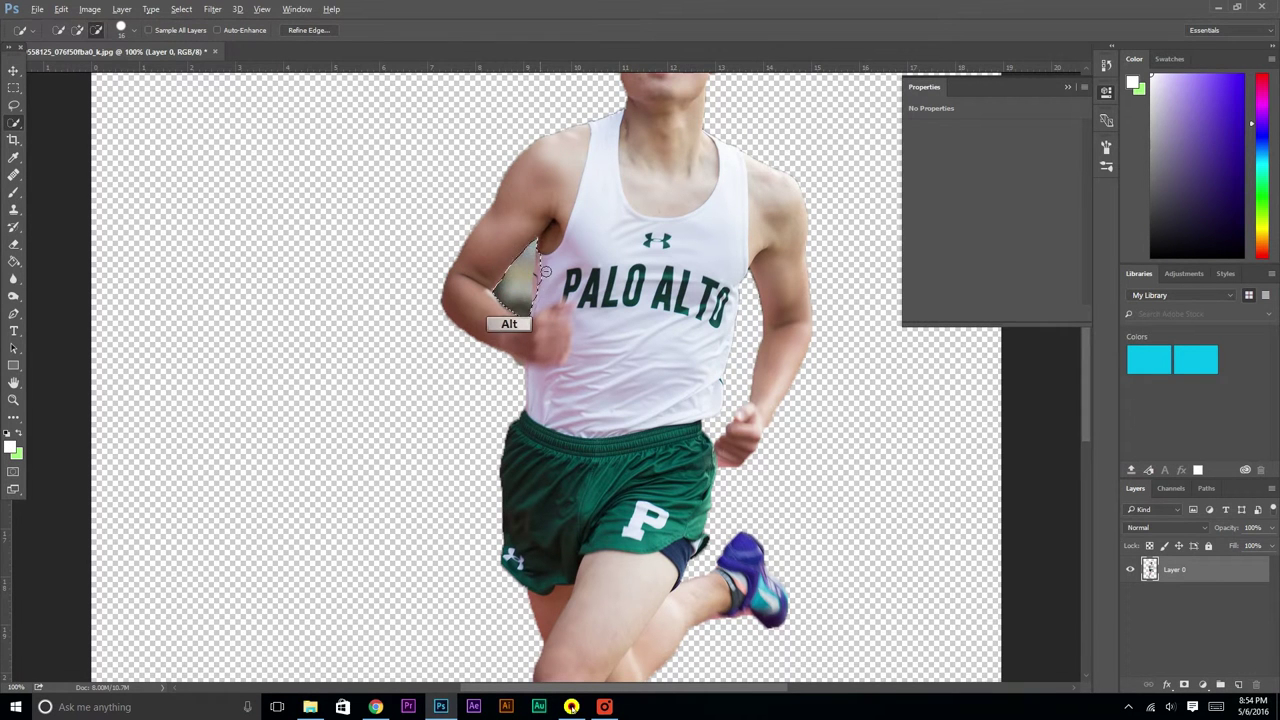
alt+click(546, 293)
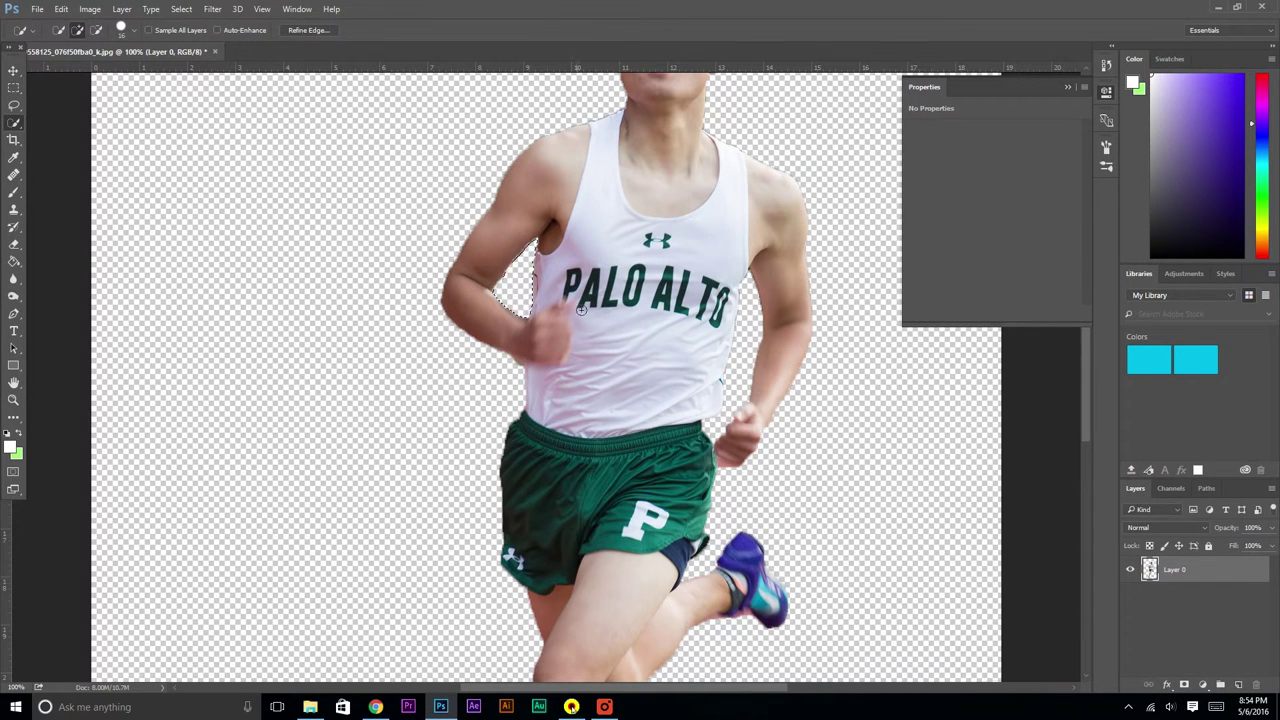
key(m)
click(616, 360)
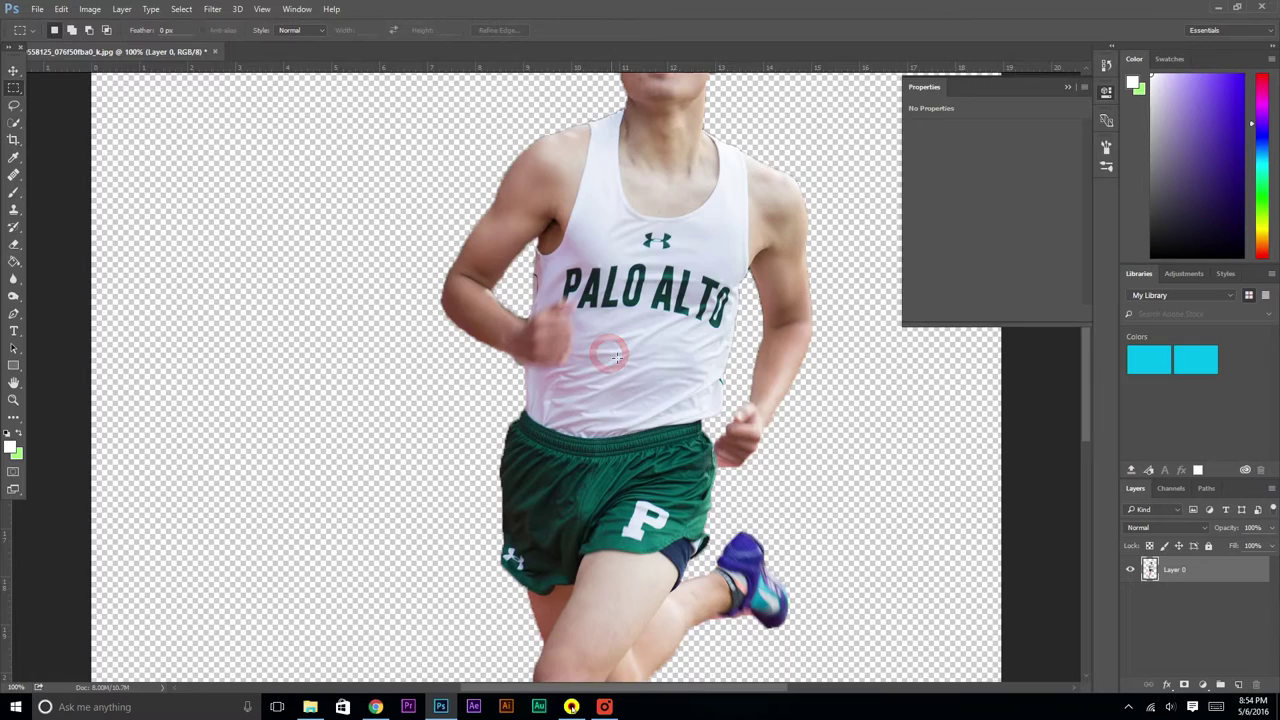
- Zoom out and back to 100% repeatedly to inspect the cut-out
key(ctrl+minus)
key(ctrl+plus)
key(ctrl+minus)
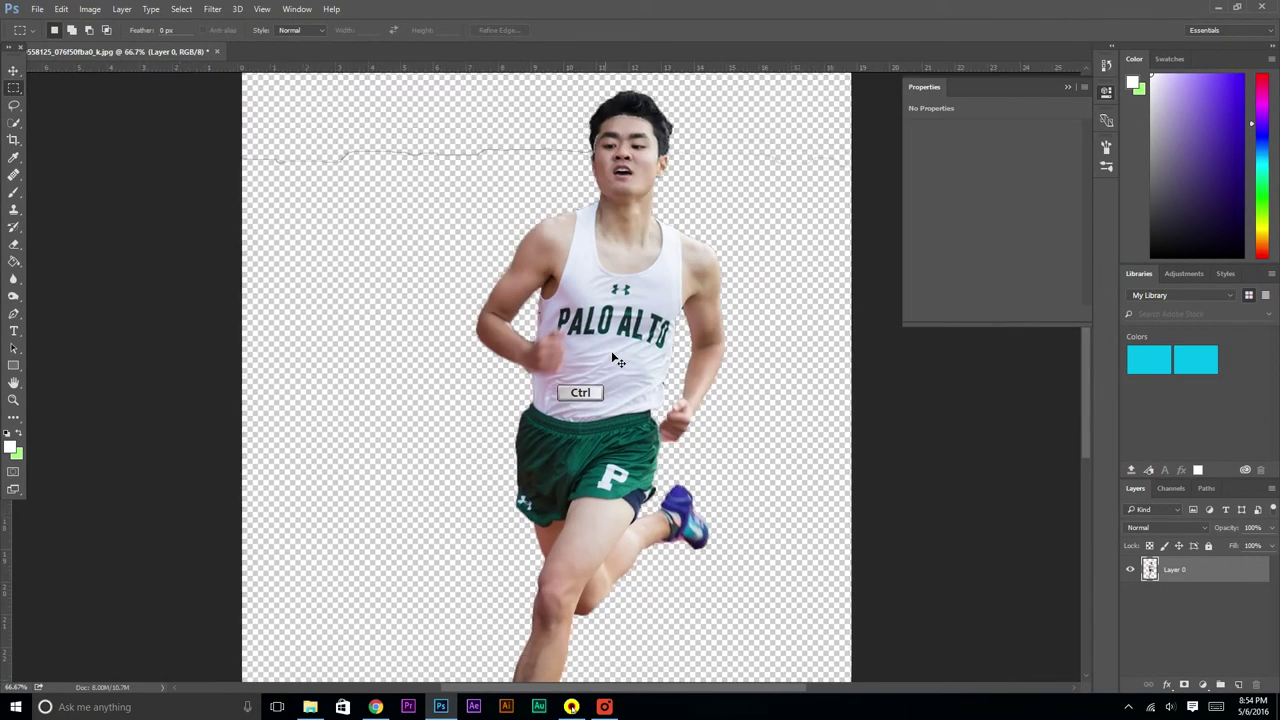
key(ctrl+plus)
key(ctrl+minus)
key(ctrl+plus)
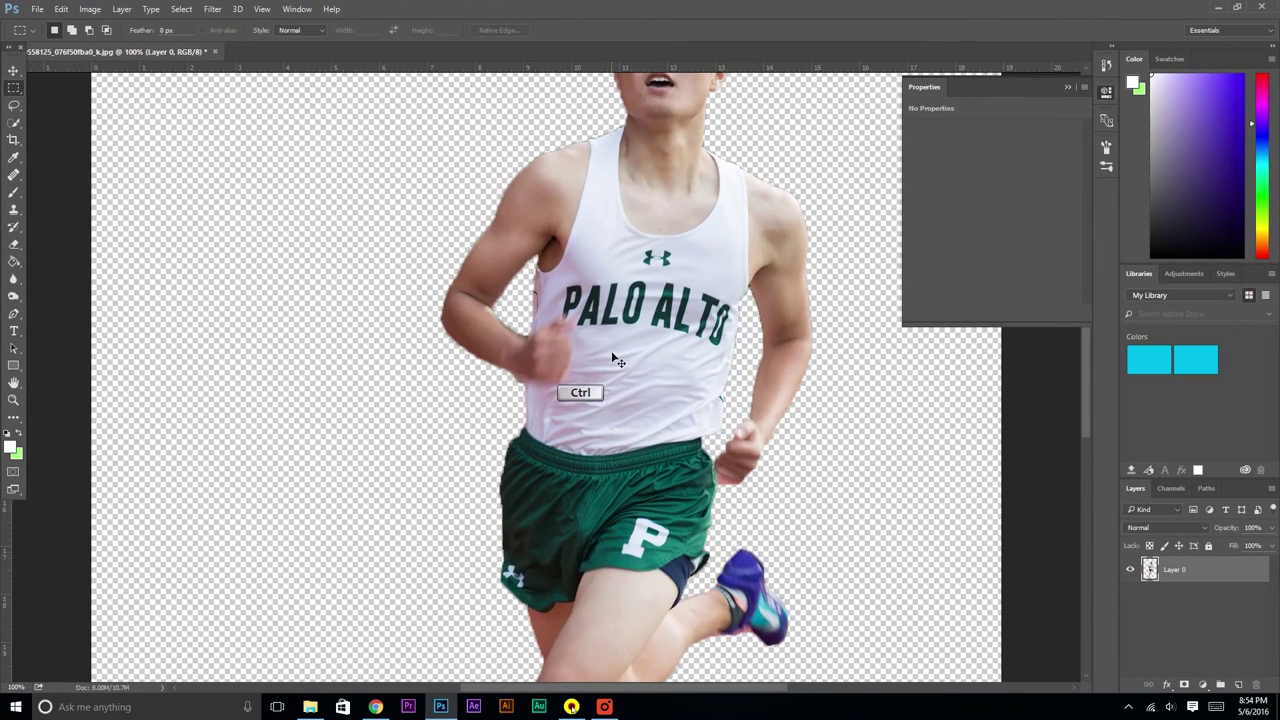
- Erase the thin stray line across the transparent area beside the runner's head
scroll(637, 443, up, 1)
scroll(637, 443, up, 2)
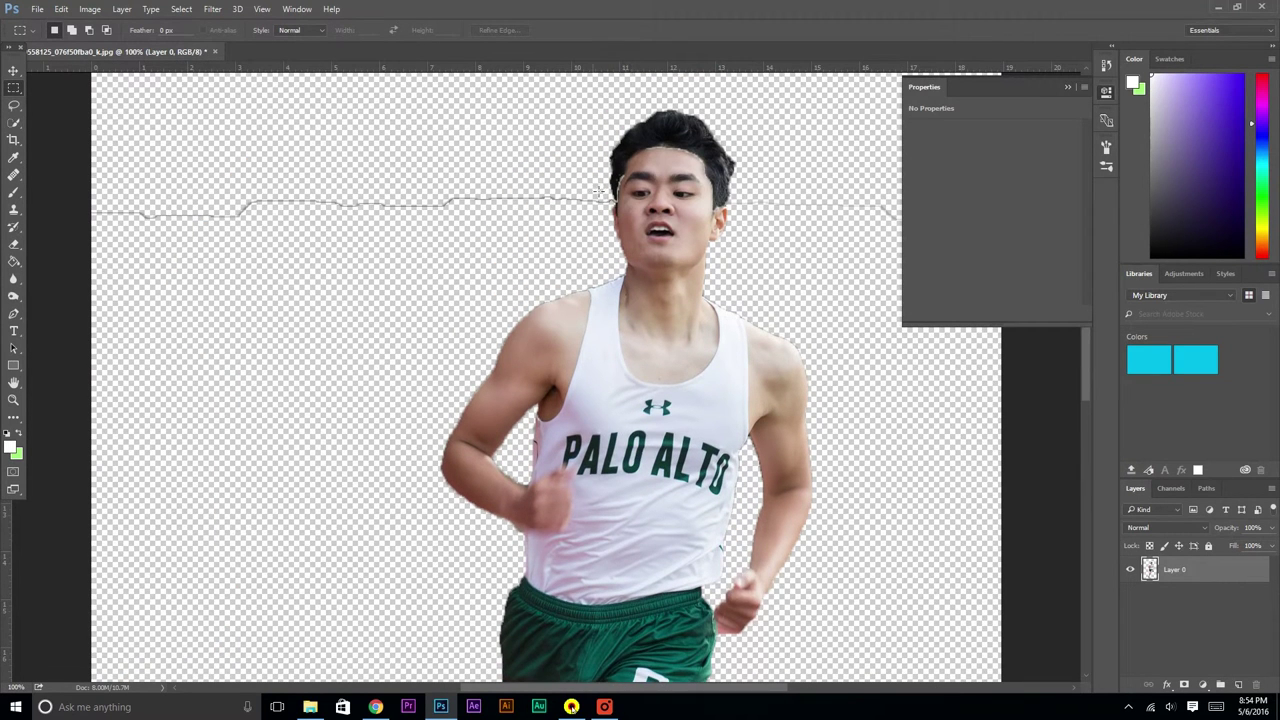
scroll(600, 220, up, 1)
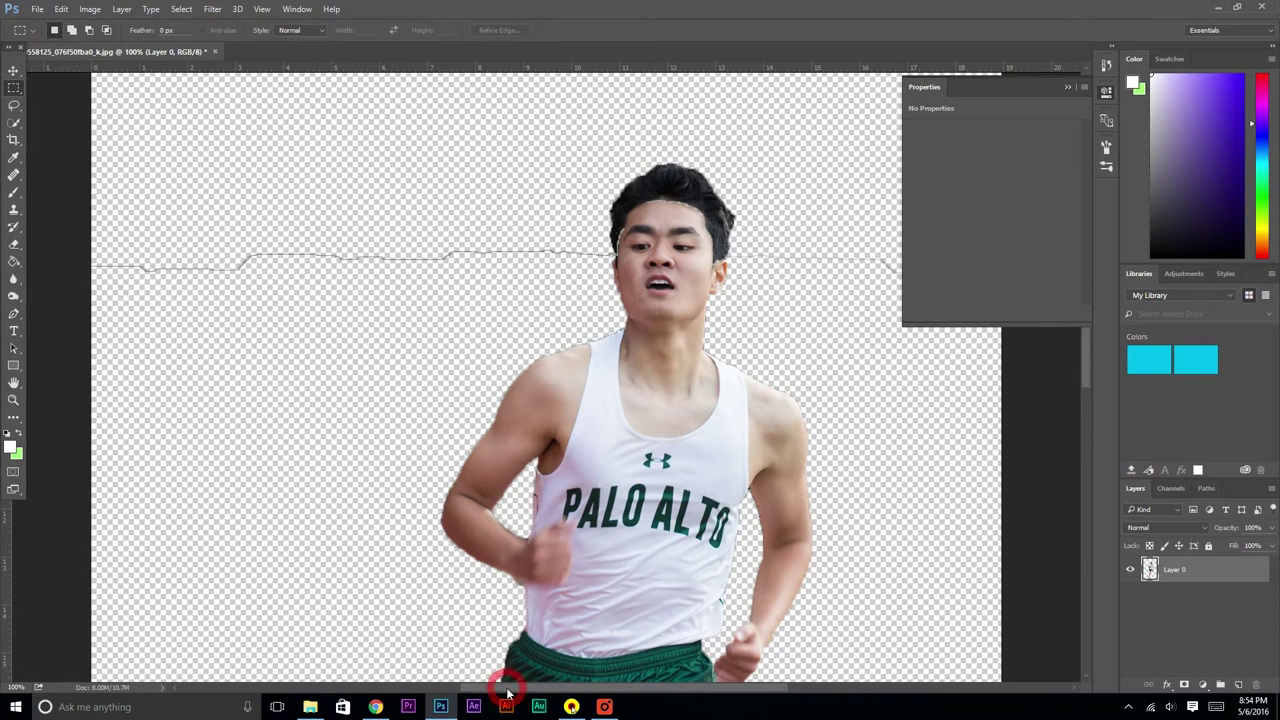
scroll(508, 692, right, 1)
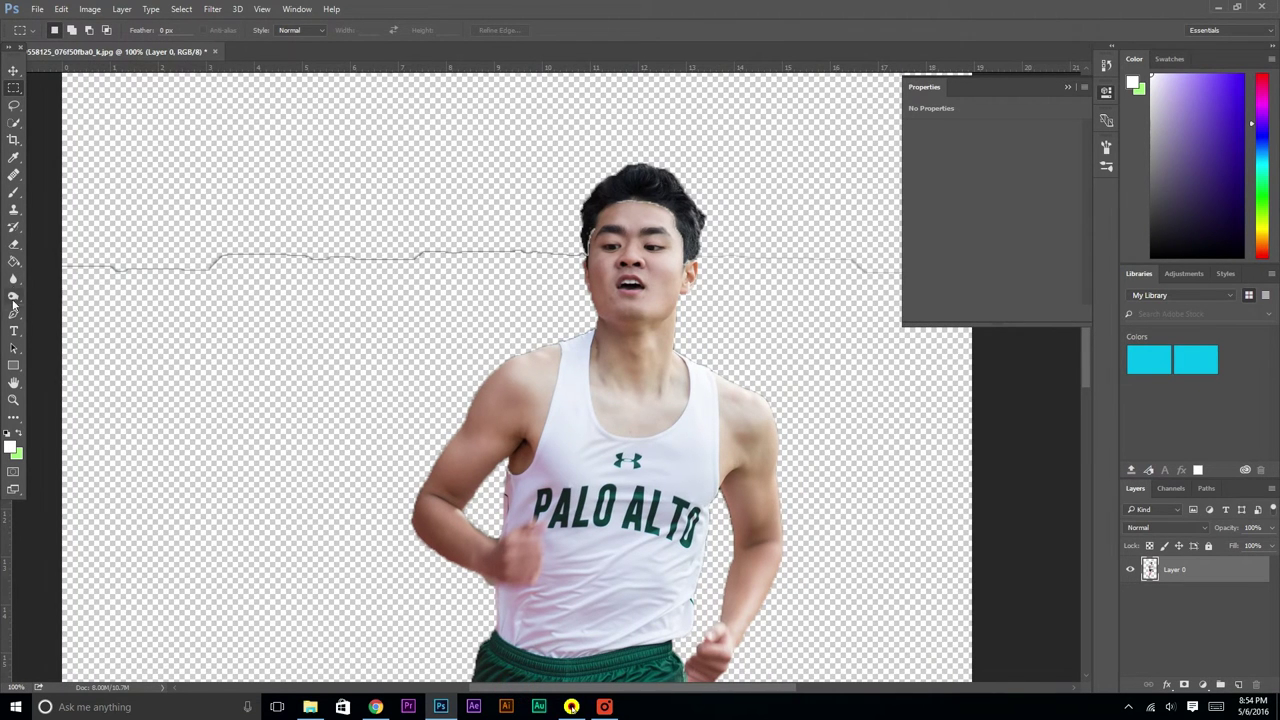
click(14, 246)
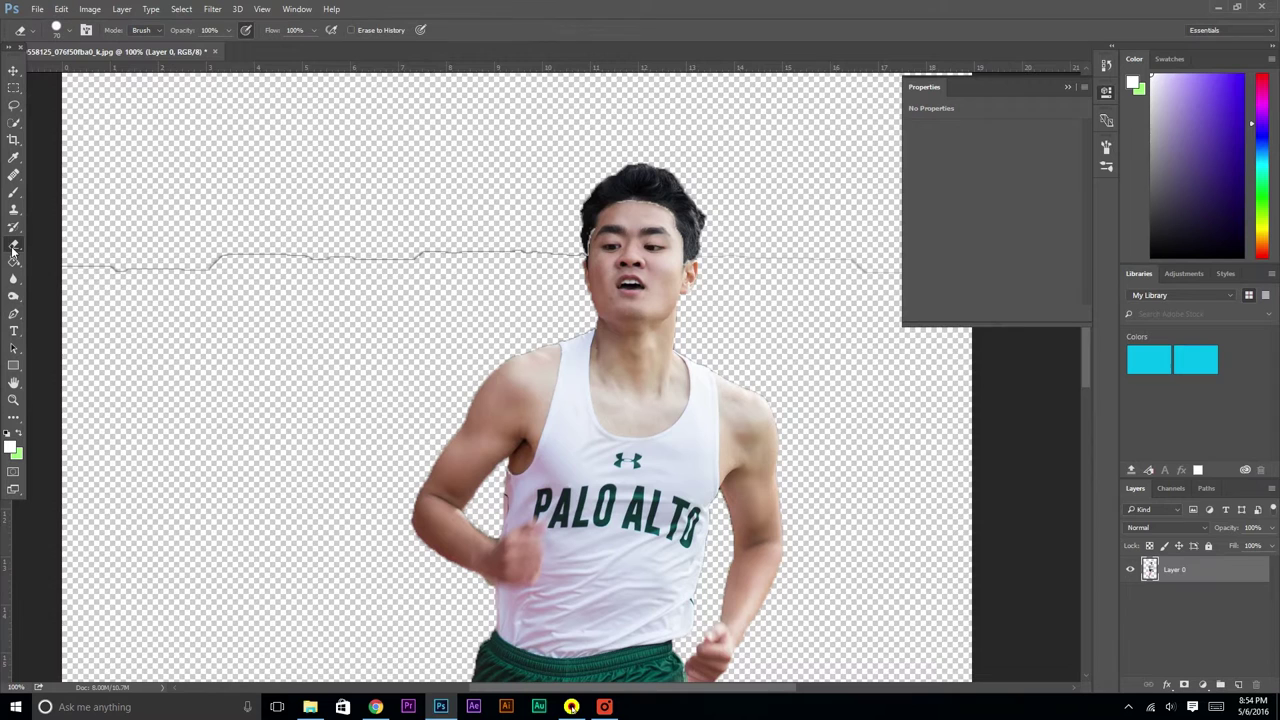
mouse_move(94, 277)
mouse_down()
mouse_move(789, 278)
mouse_move(761, 254)
mouse_move(780, 254)
mouse_move(1103, 300)
mouse_up()
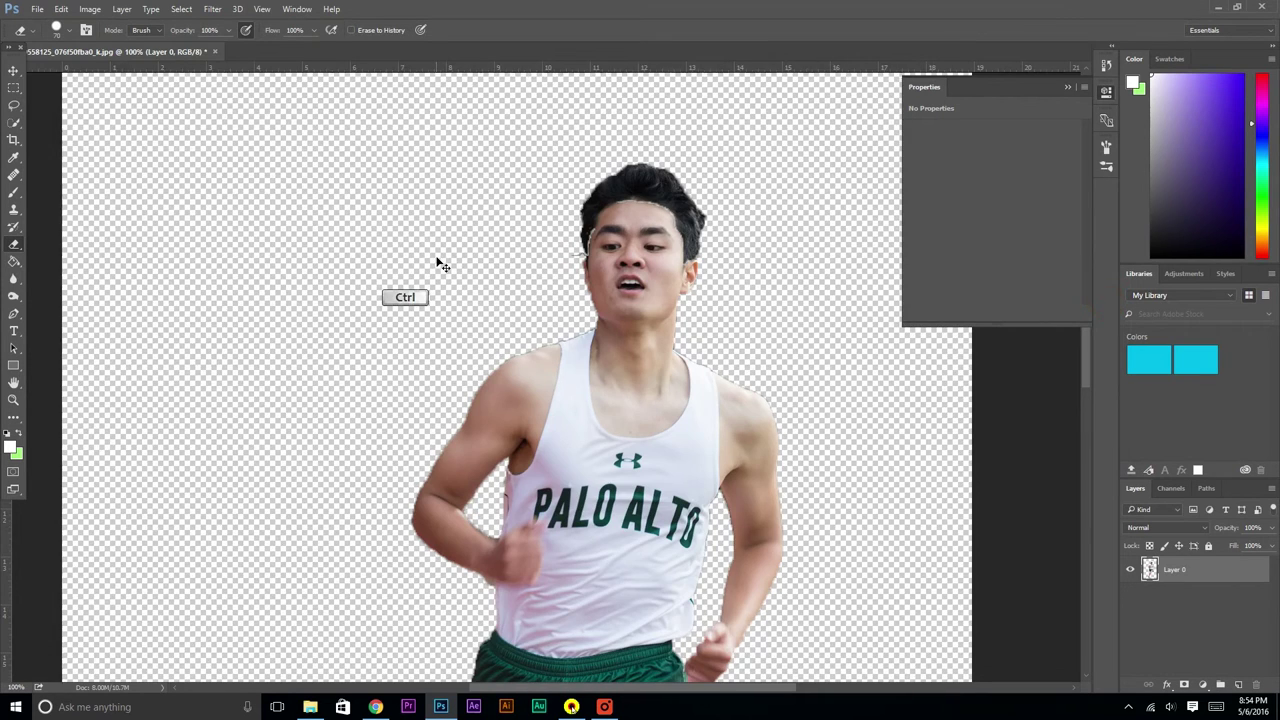
key(ctrl+minus)
key(ctrl+minus)
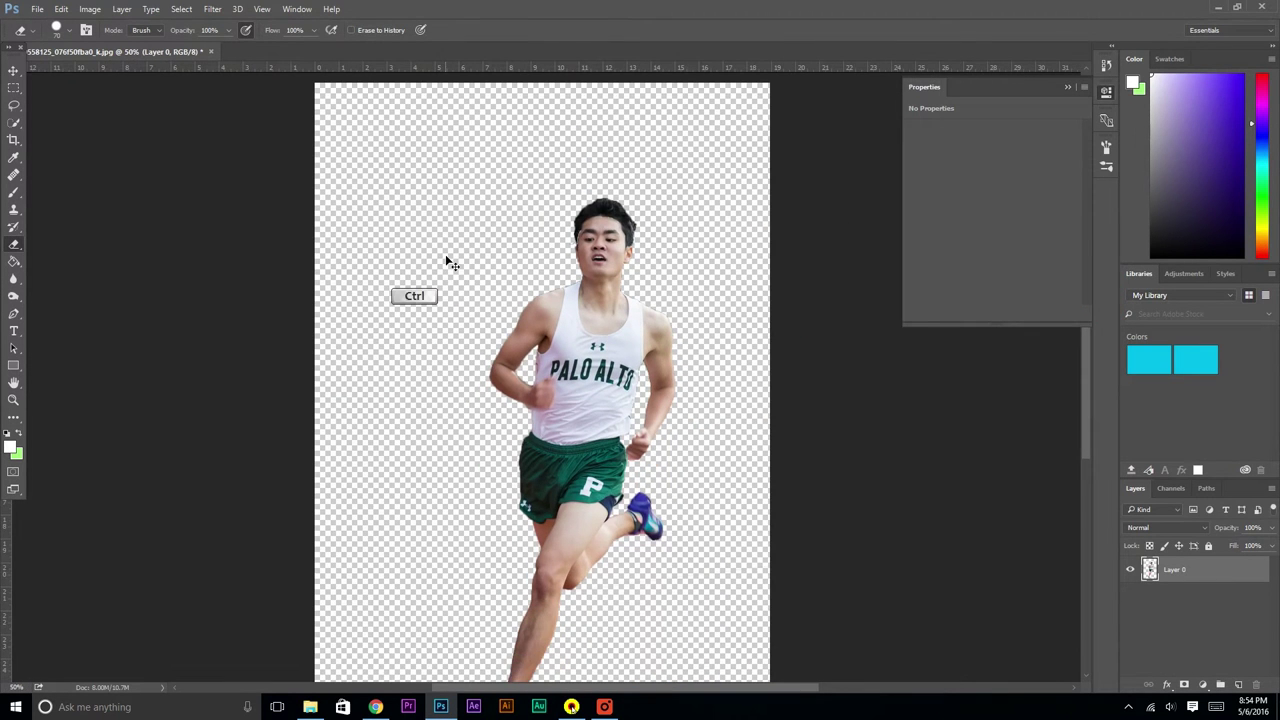
key(ctrl+minus)
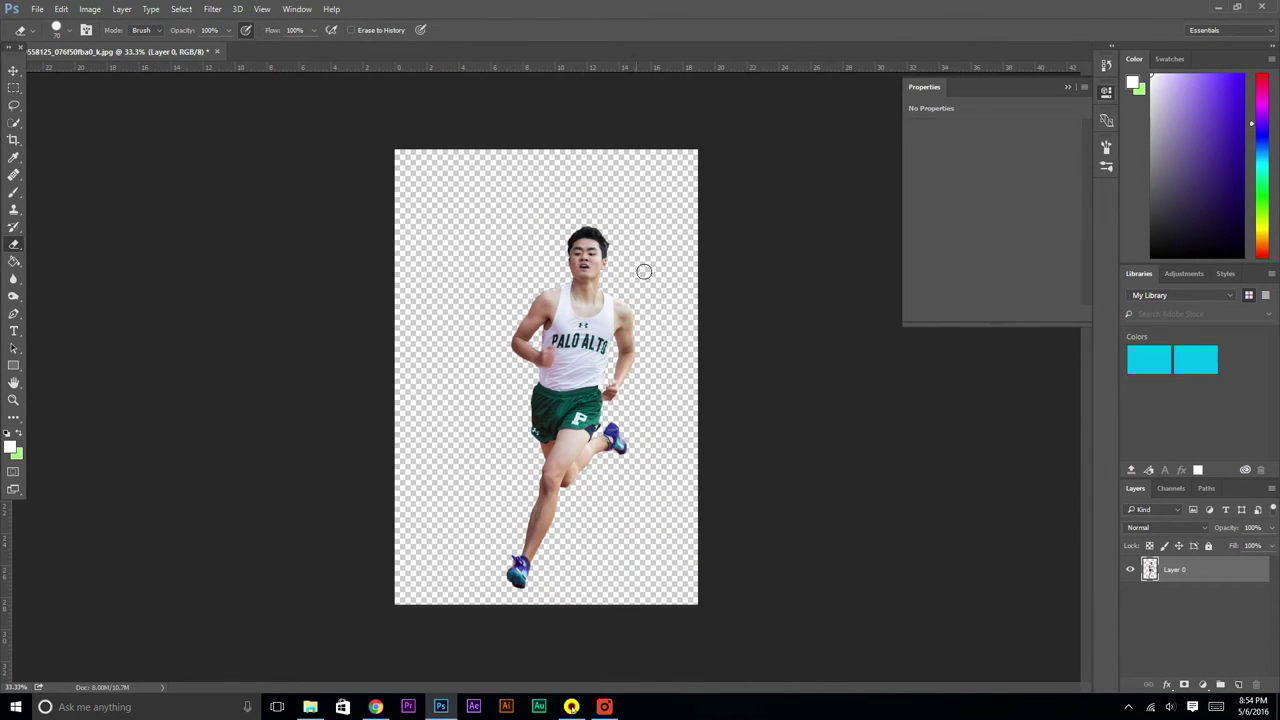
- Open kent.jpg from Downloads as a second document, then return to the cut-out runner
click(36, 8)
click(50, 40)
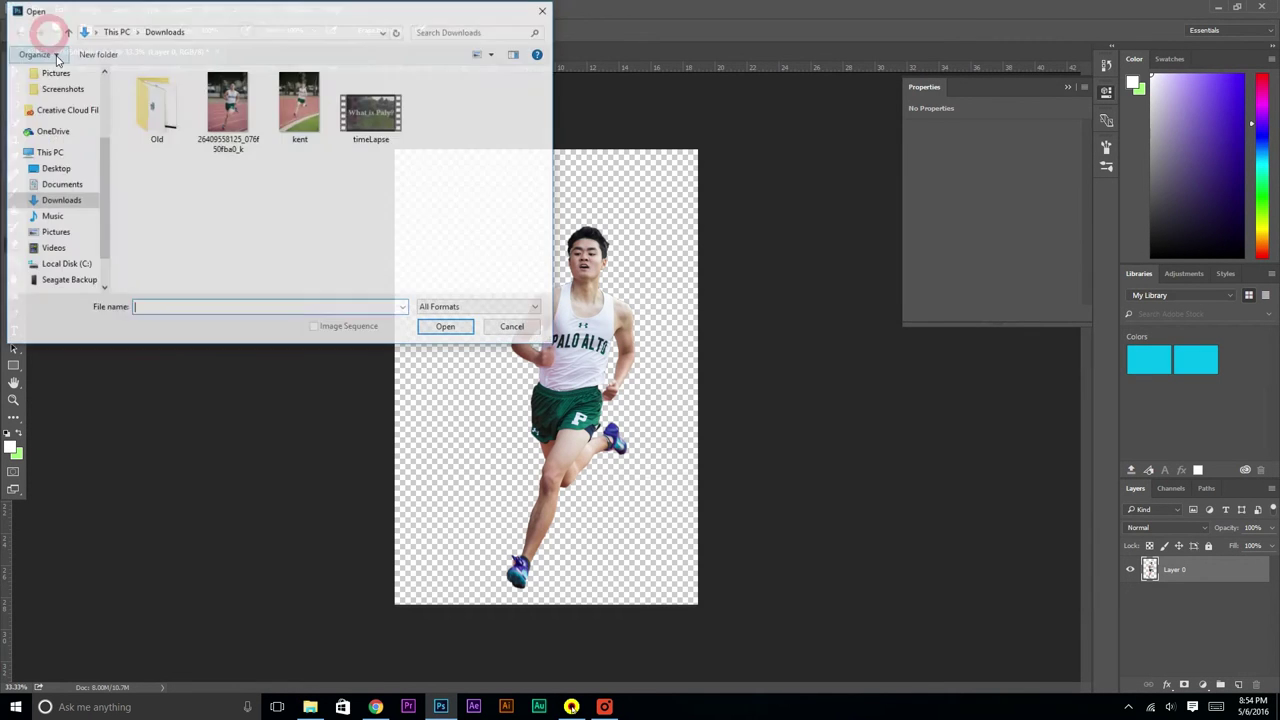
click(308, 118)
click(443, 326)
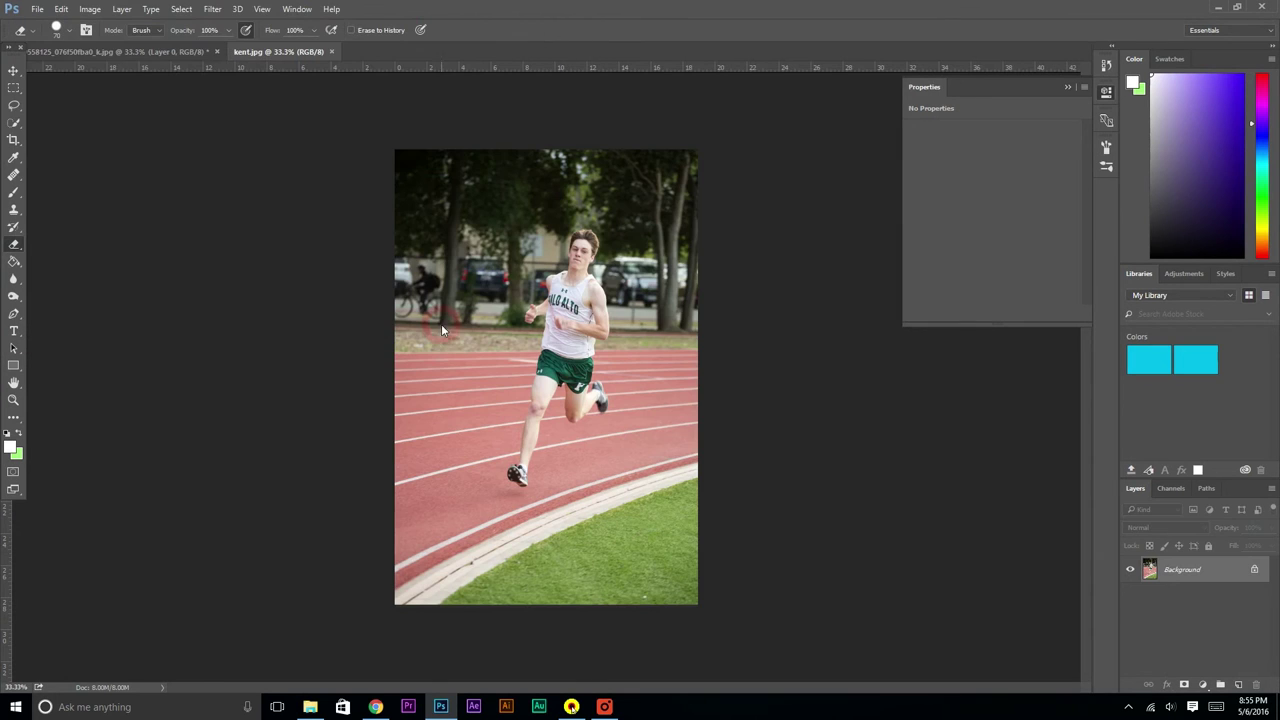
click(124, 55)
click(13, 87)
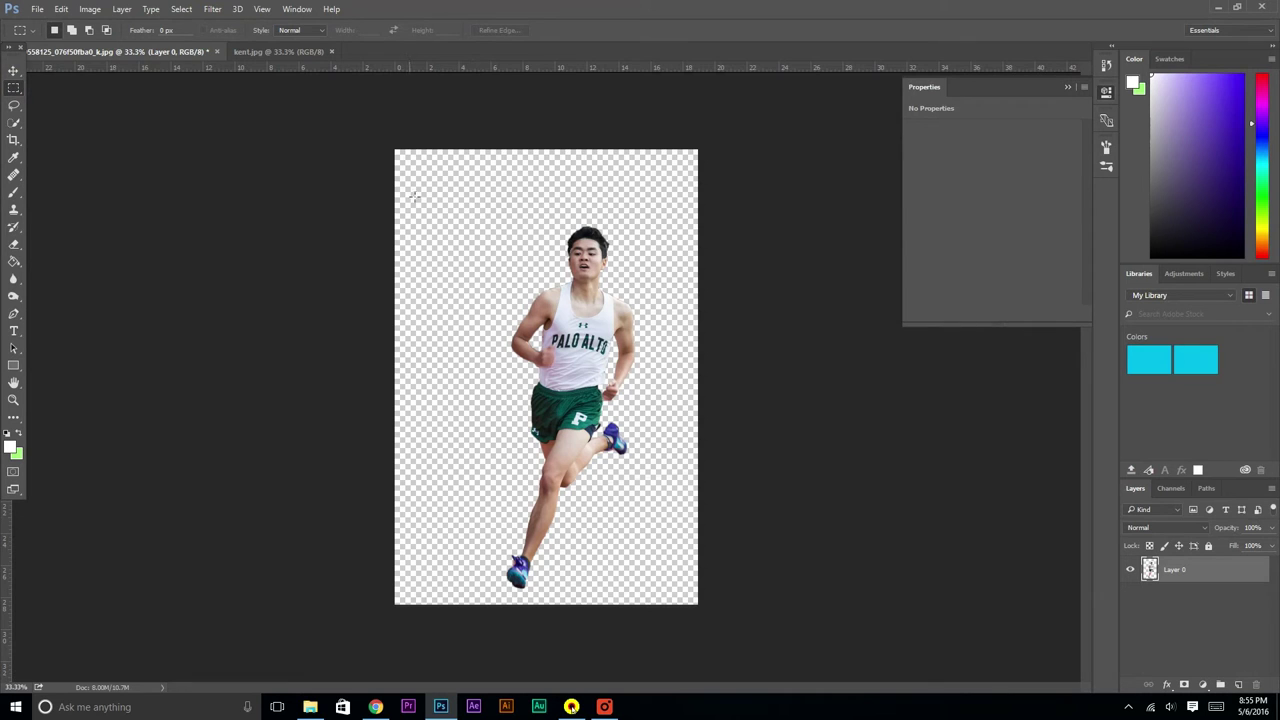
- Marquee-select the cut-out runner and paste him into kent.jpg as Layer 1
click(13, 89)
drag(430, 178, 675, 600)
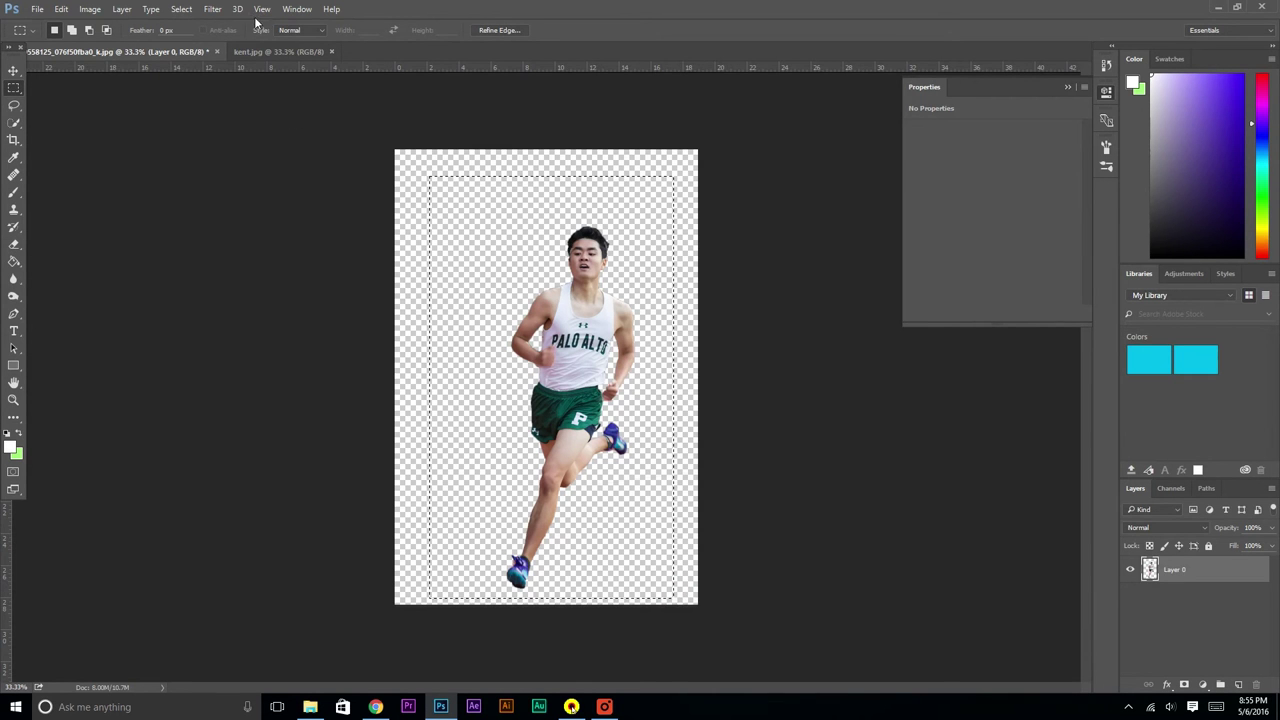
click(263, 51)
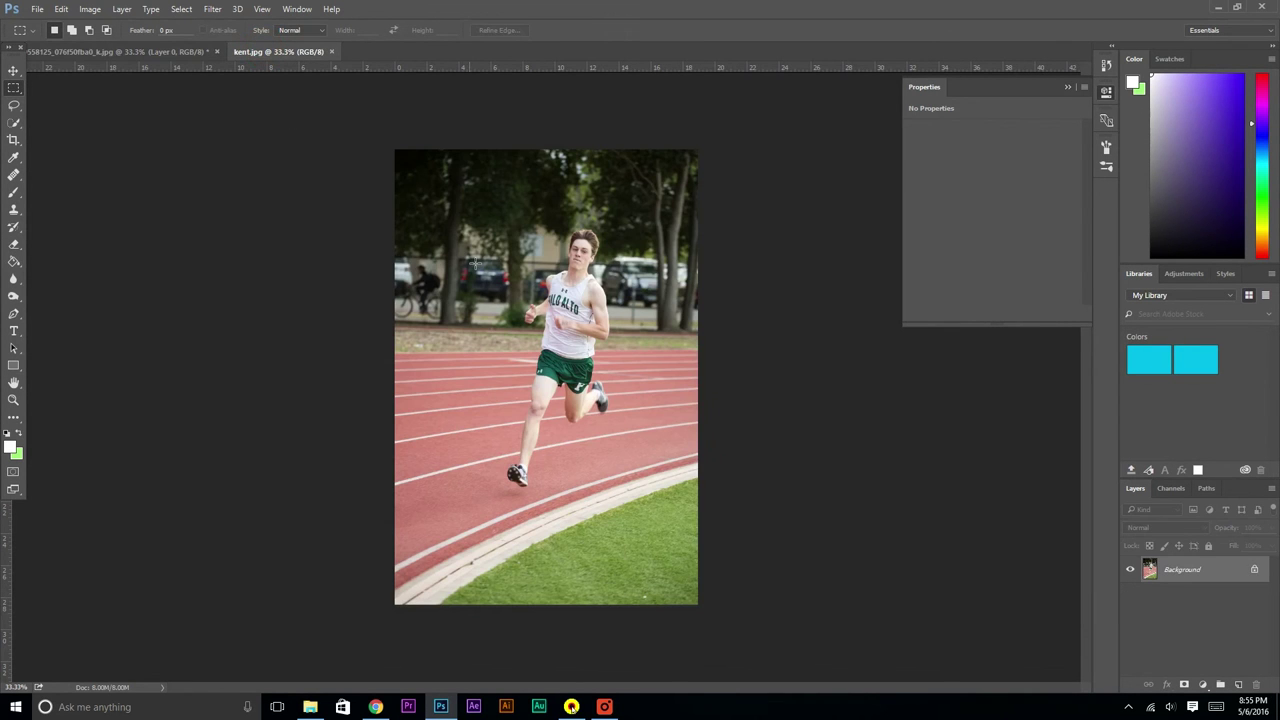
key(ctrl+v)
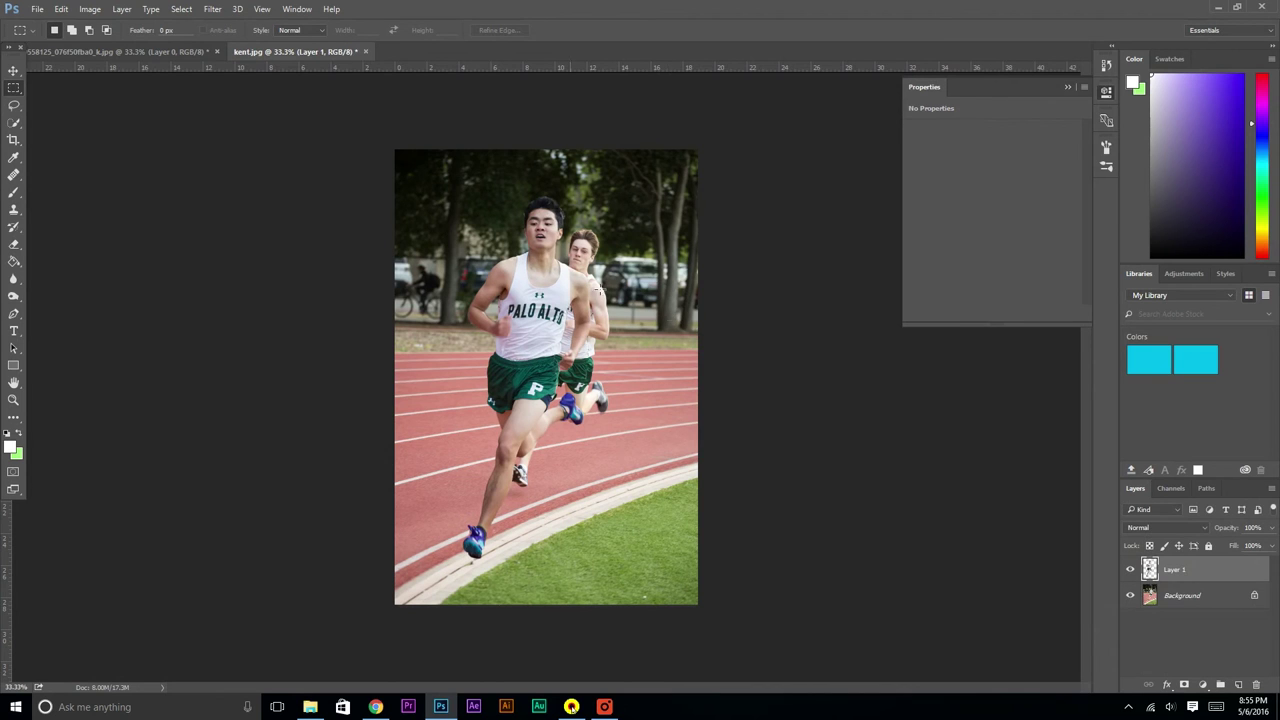
- Nudge the pasted runner left with the Move tool so he runs beside the kent.jpg runner
click(13, 70)
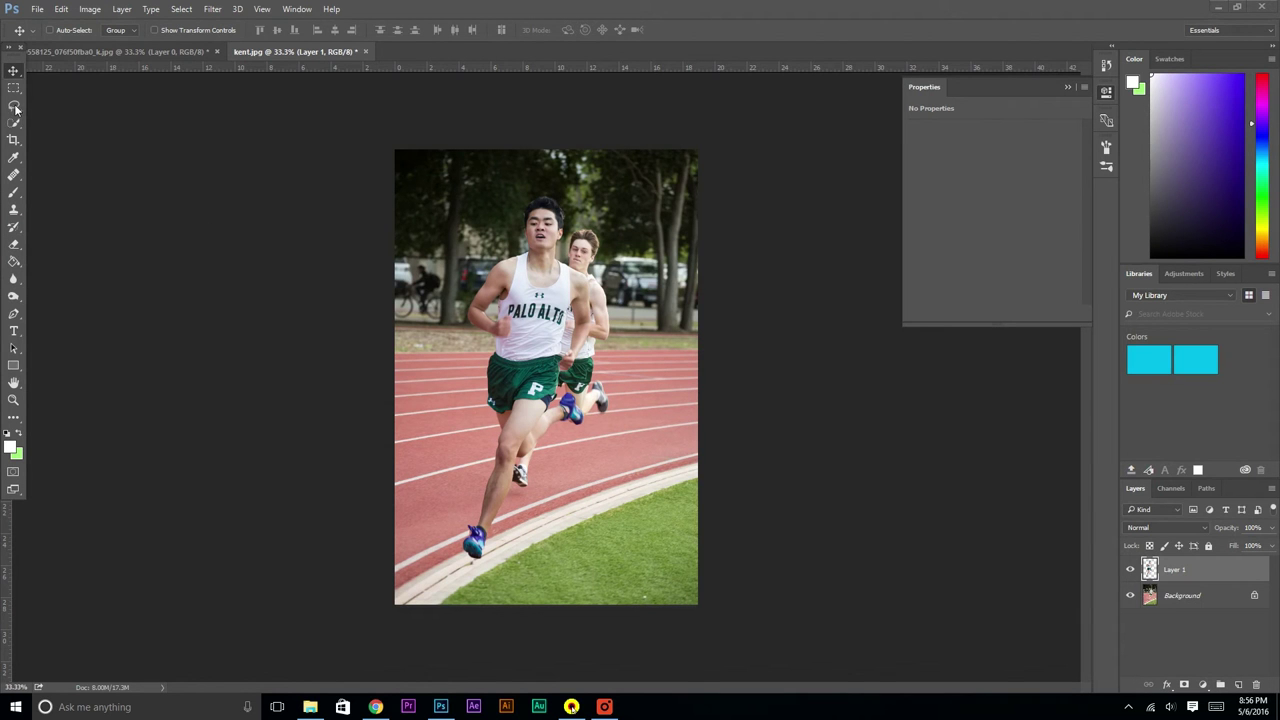
mouse_move(527, 272)
mouse_down()
mouse_move(547, 286)
mouse_move(505, 265)
mouse_up()
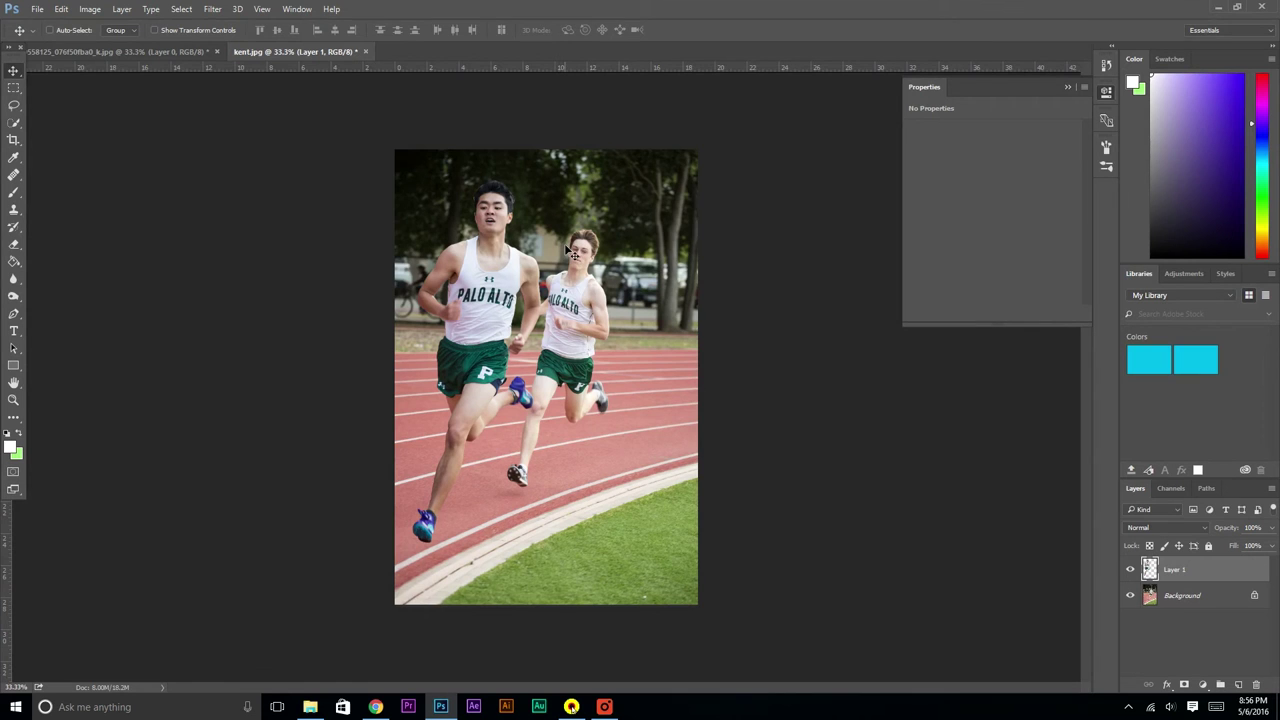
key(ctrl+t)
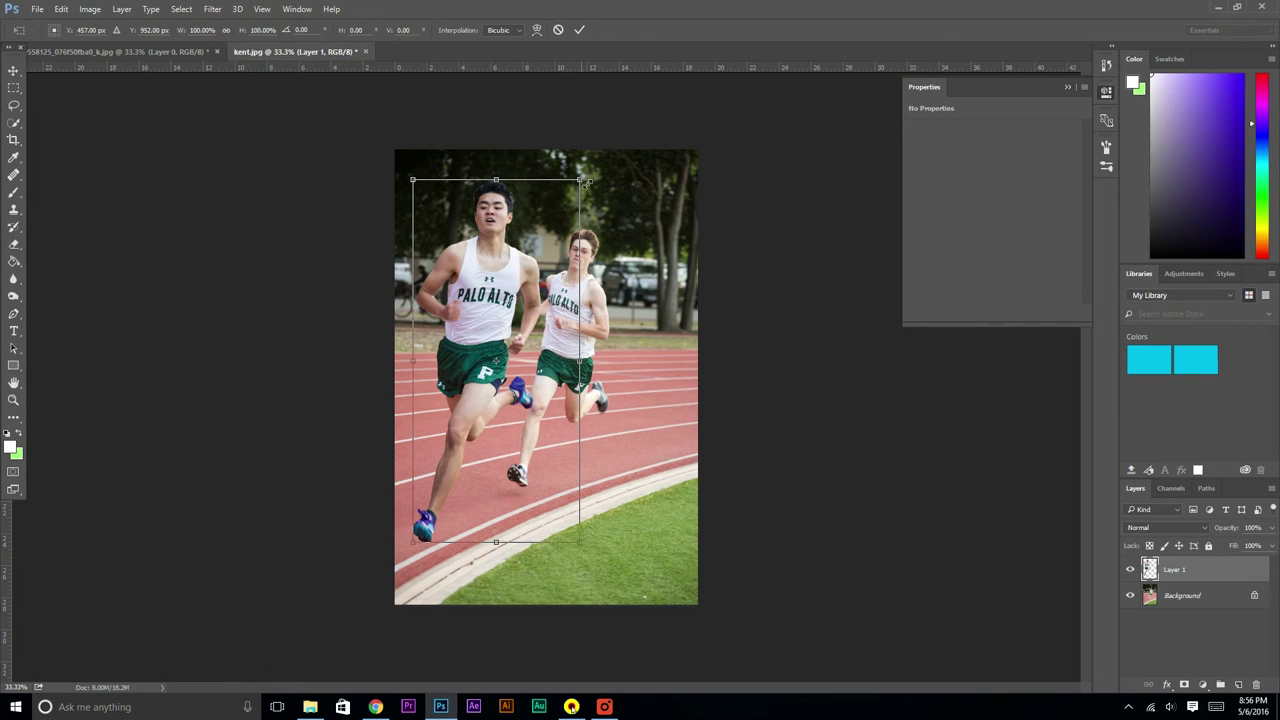
- Scale the pasted runner down proportionally, move him up and left, and commit
key(shift)
drag(586, 182, 563, 216)
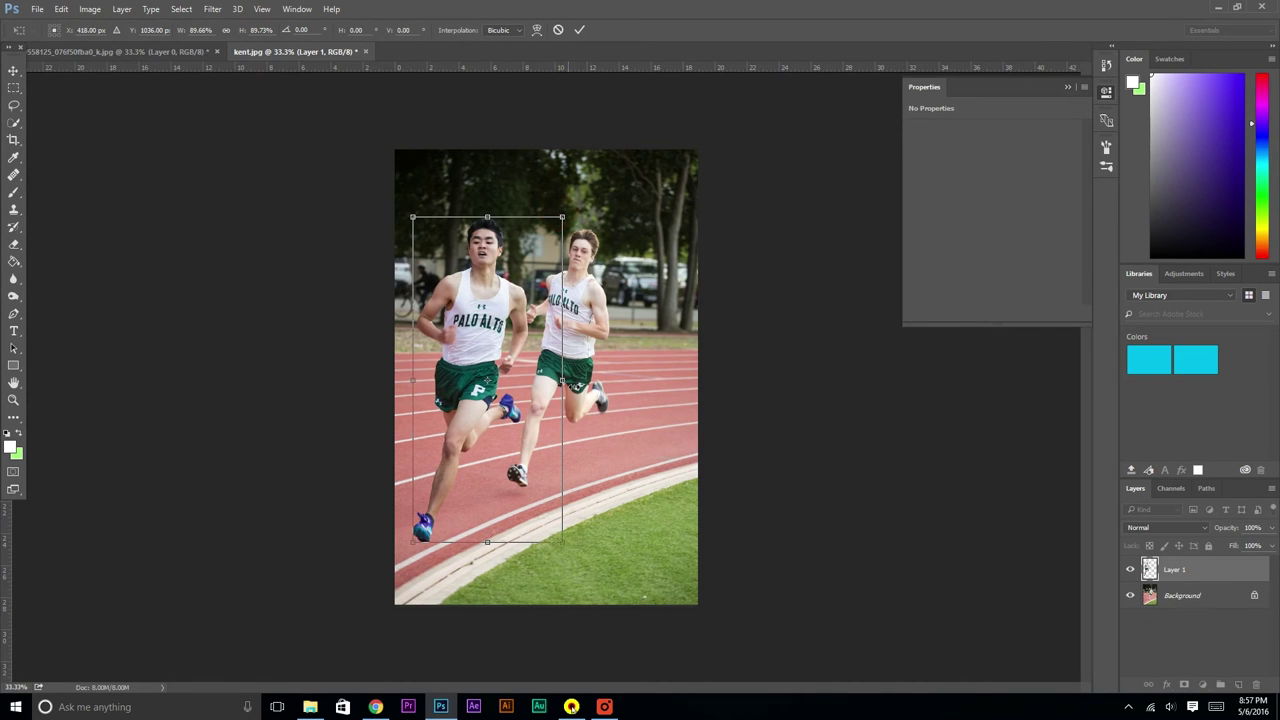
drag(563, 380, 818, 381)
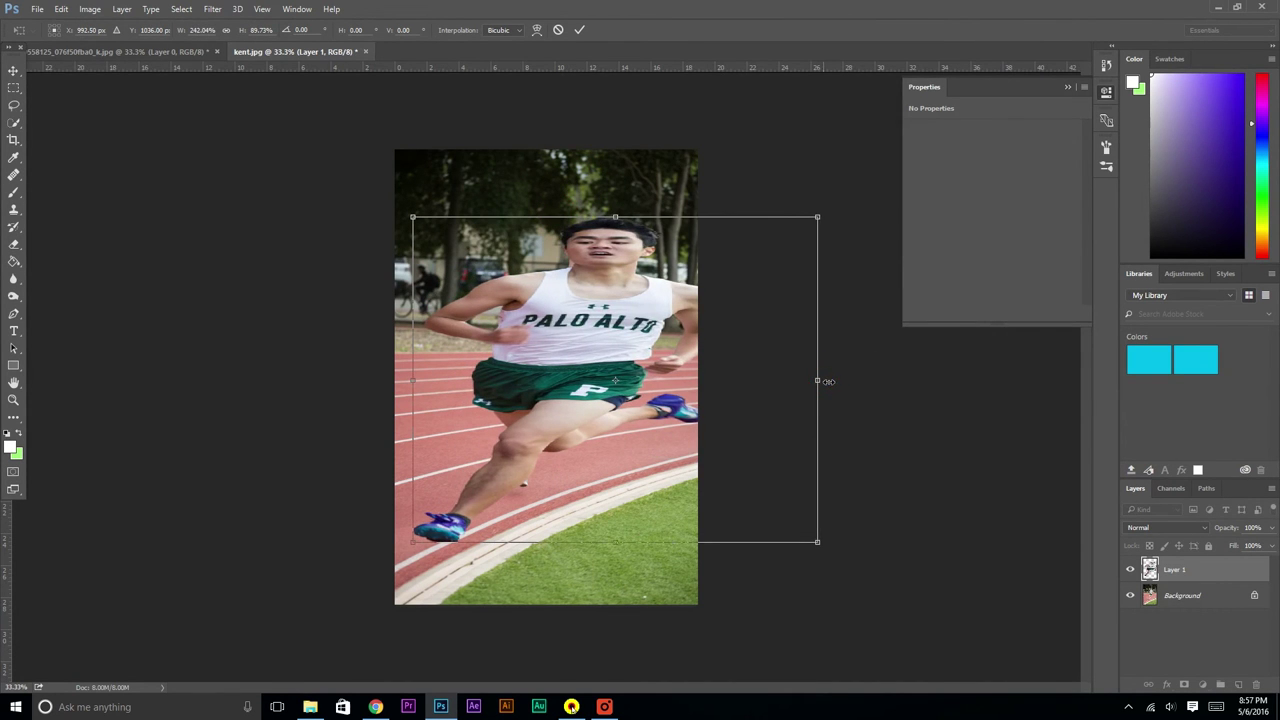
key(ctrl+z)
mouse_move(565, 220)
mouse_down()
mouse_move(543, 234)
mouse_move(580, 220)
mouse_move(609, 183)
mouse_move(562, 222)
mouse_up()
drag(495, 285, 494, 271)
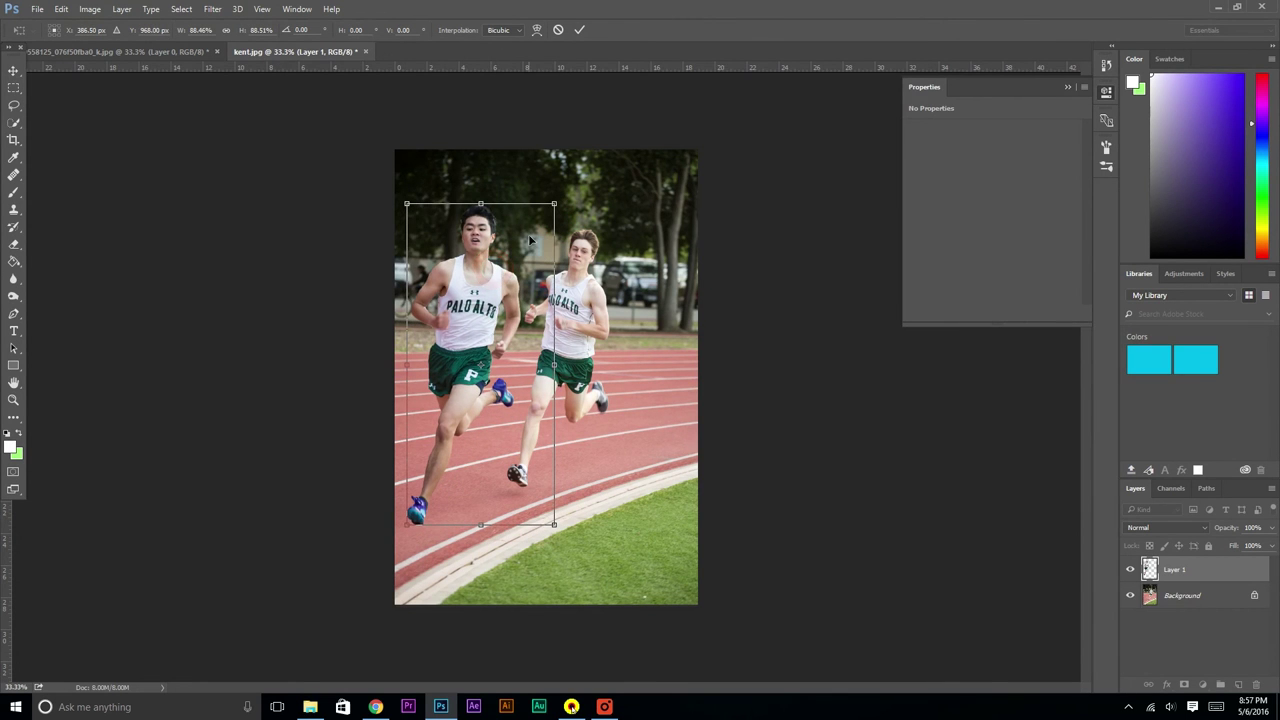
key(Return)
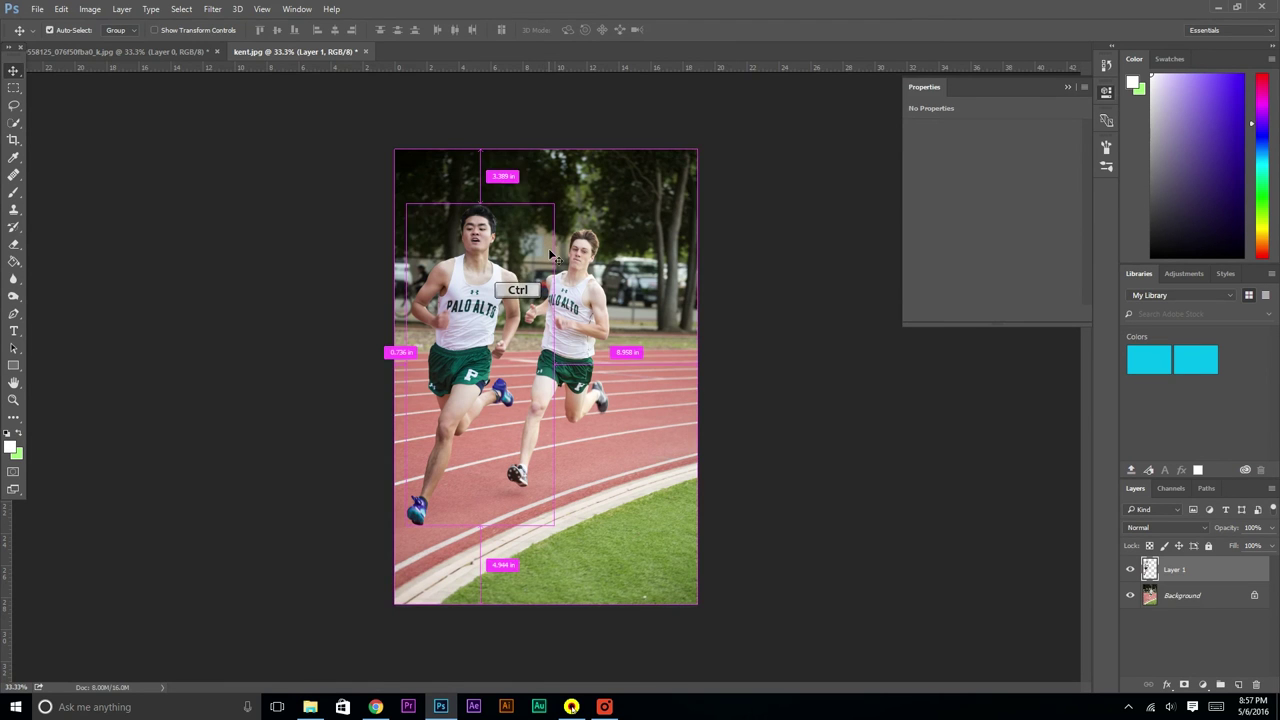
- Rotate the pasted runner slightly with Free Transform and commit the change
key(ctrl+t)
drag(567, 204, 549, 206)
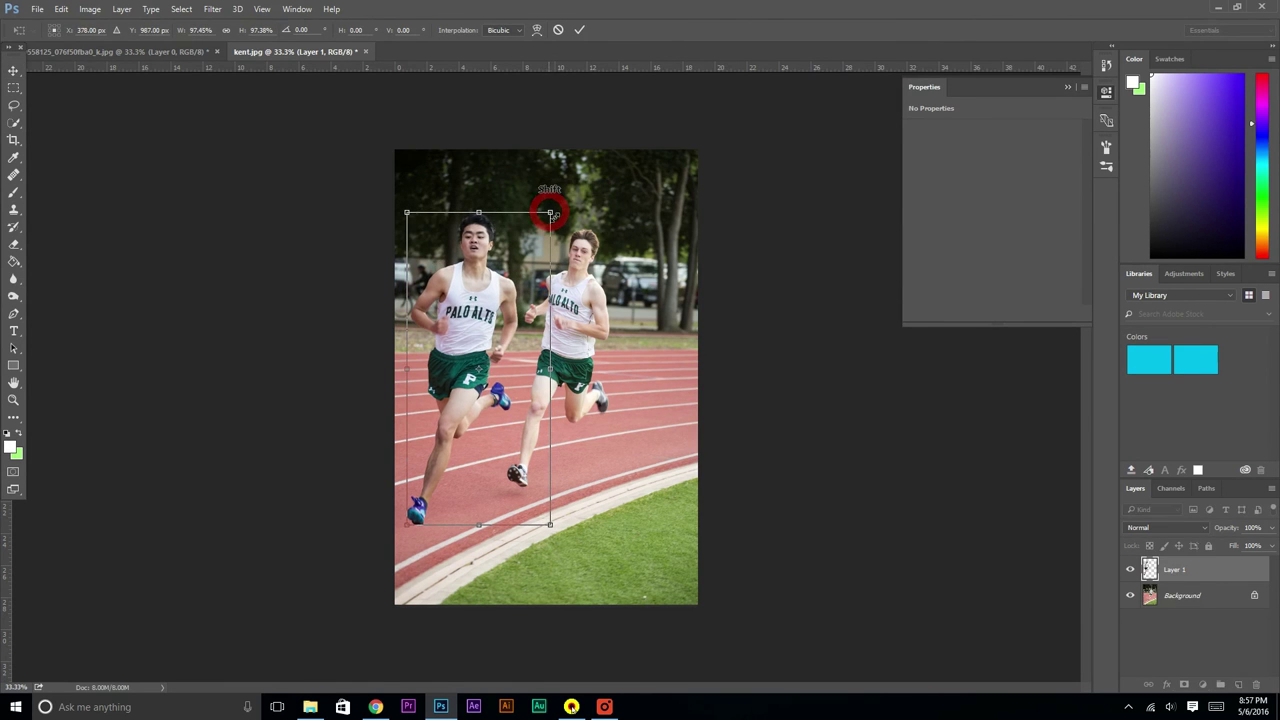
key(Return)
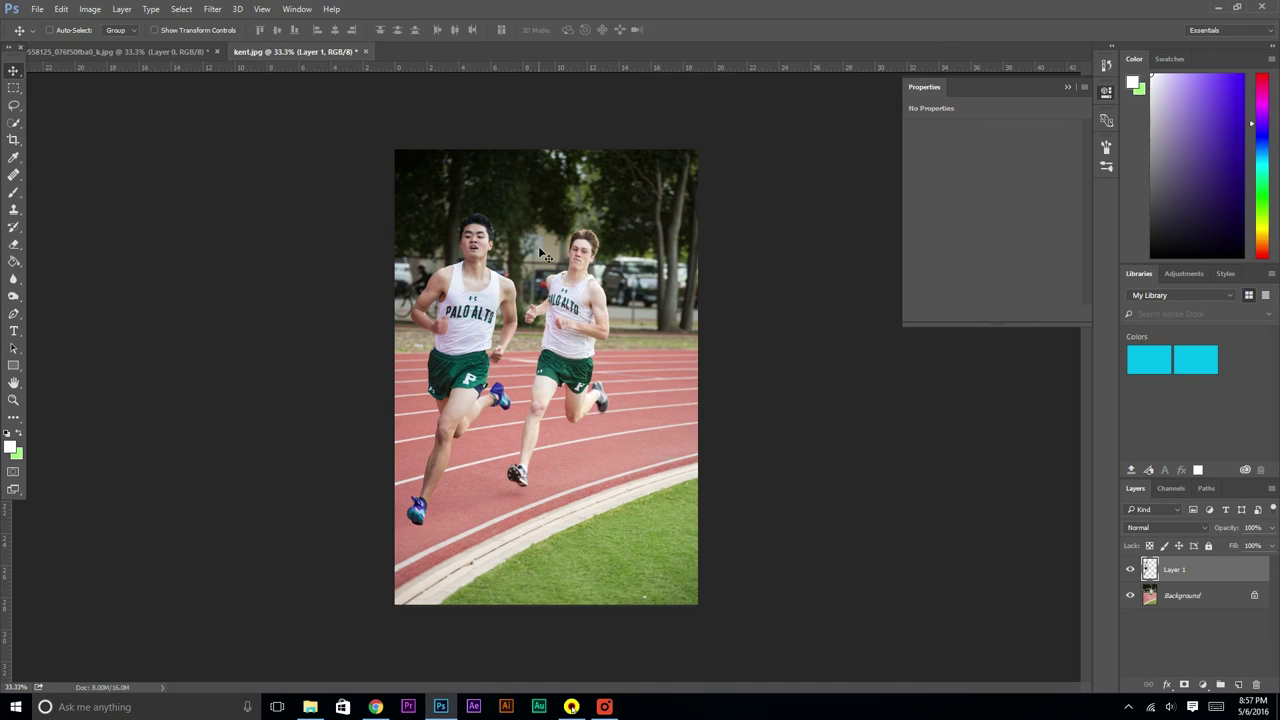
key(ctrl+t)
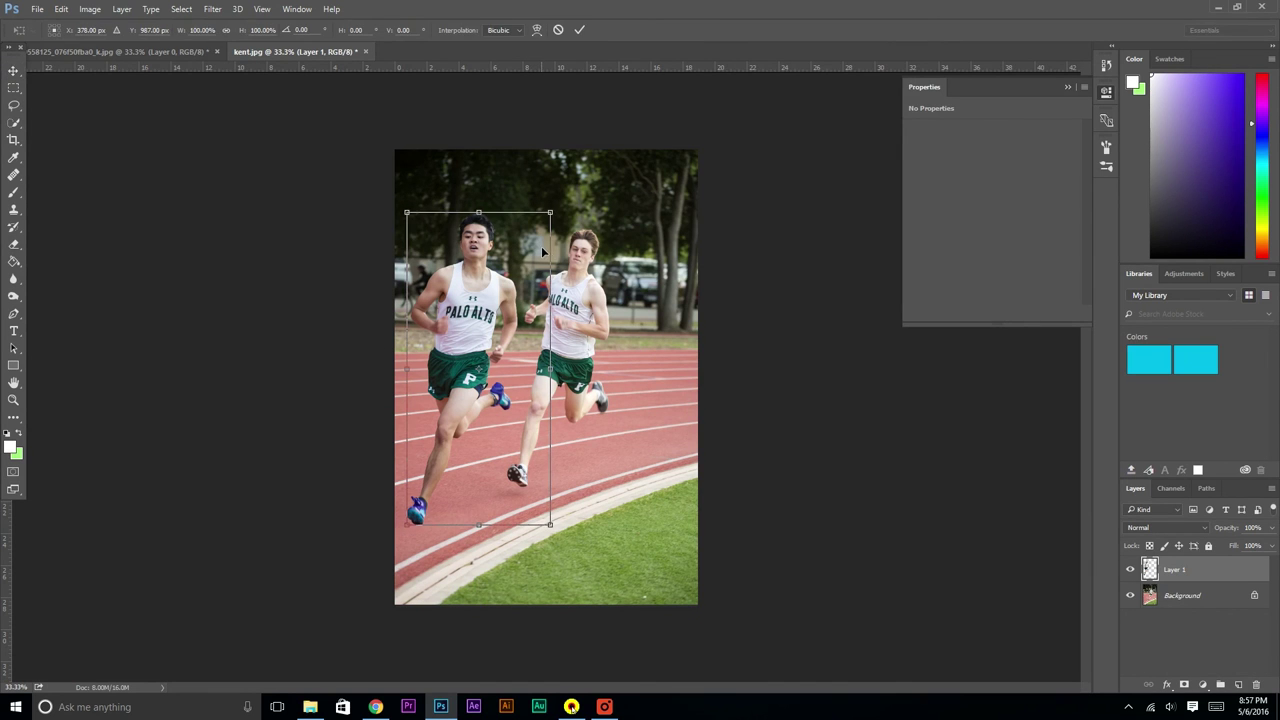
key(Return)
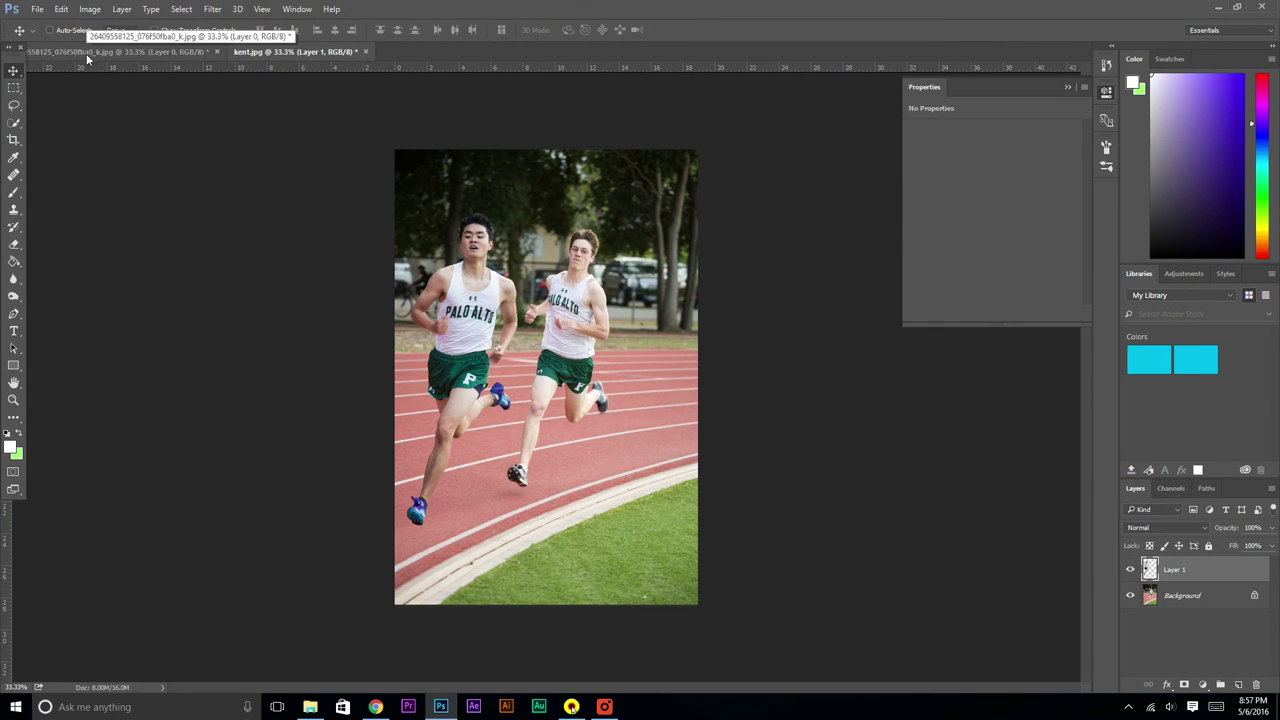
click(375, 707)
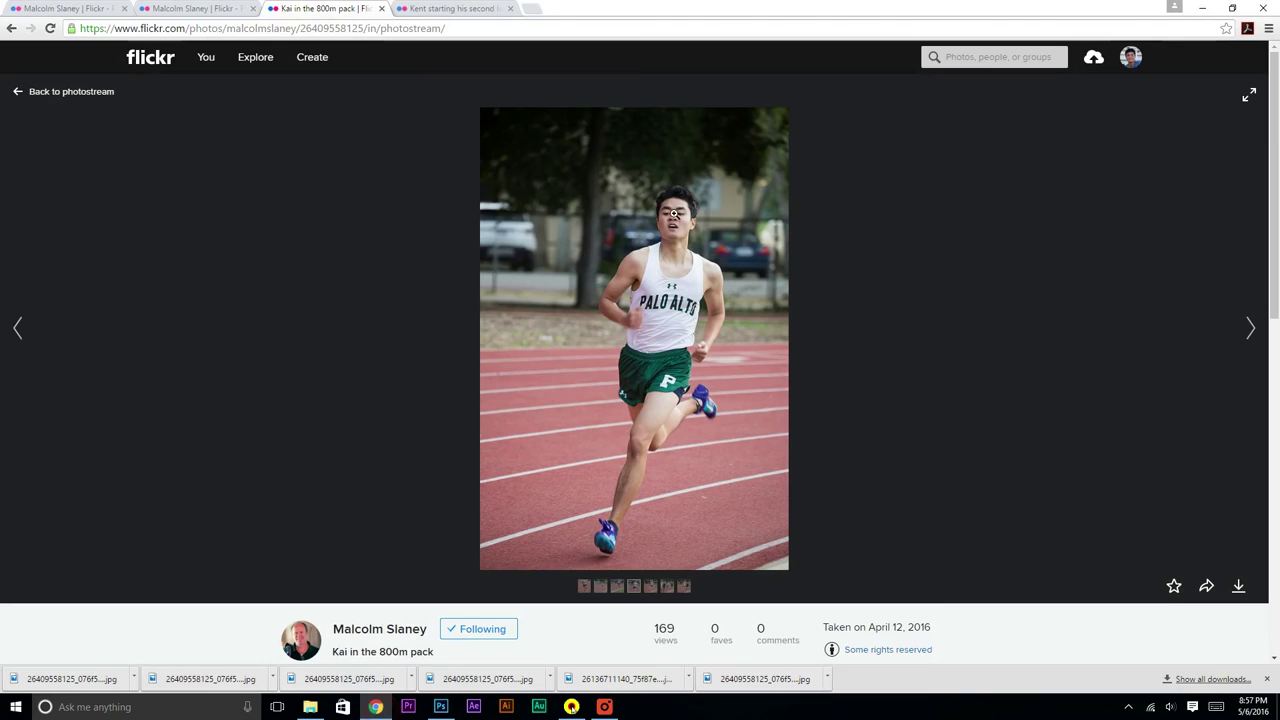
click(440, 707)
click(127, 53)
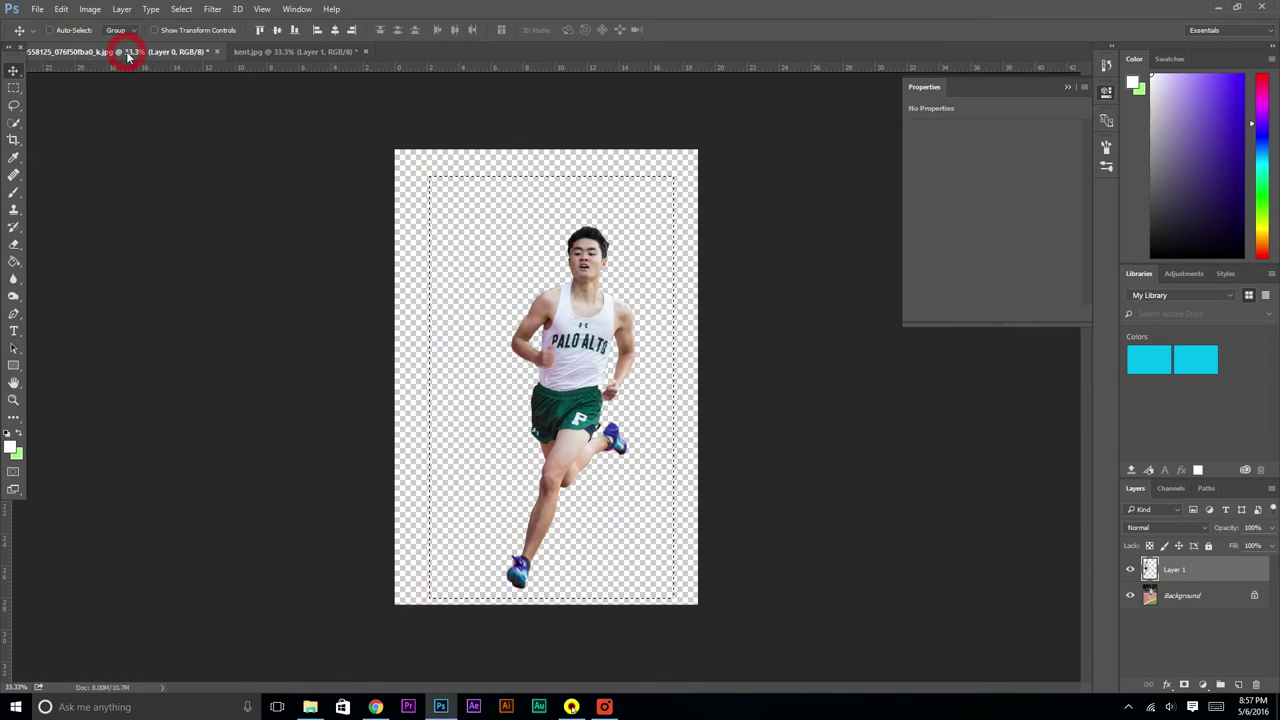
click(17, 88)
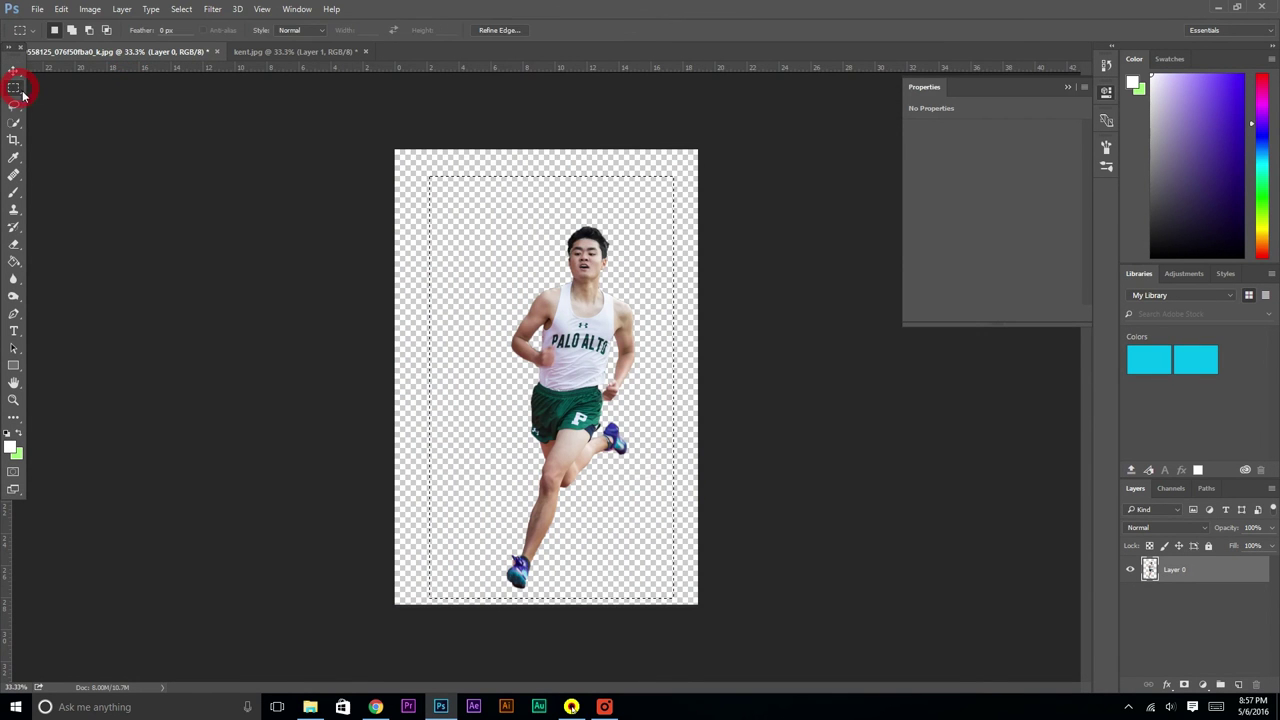
drag(426, 174, 717, 592)
click(266, 51)
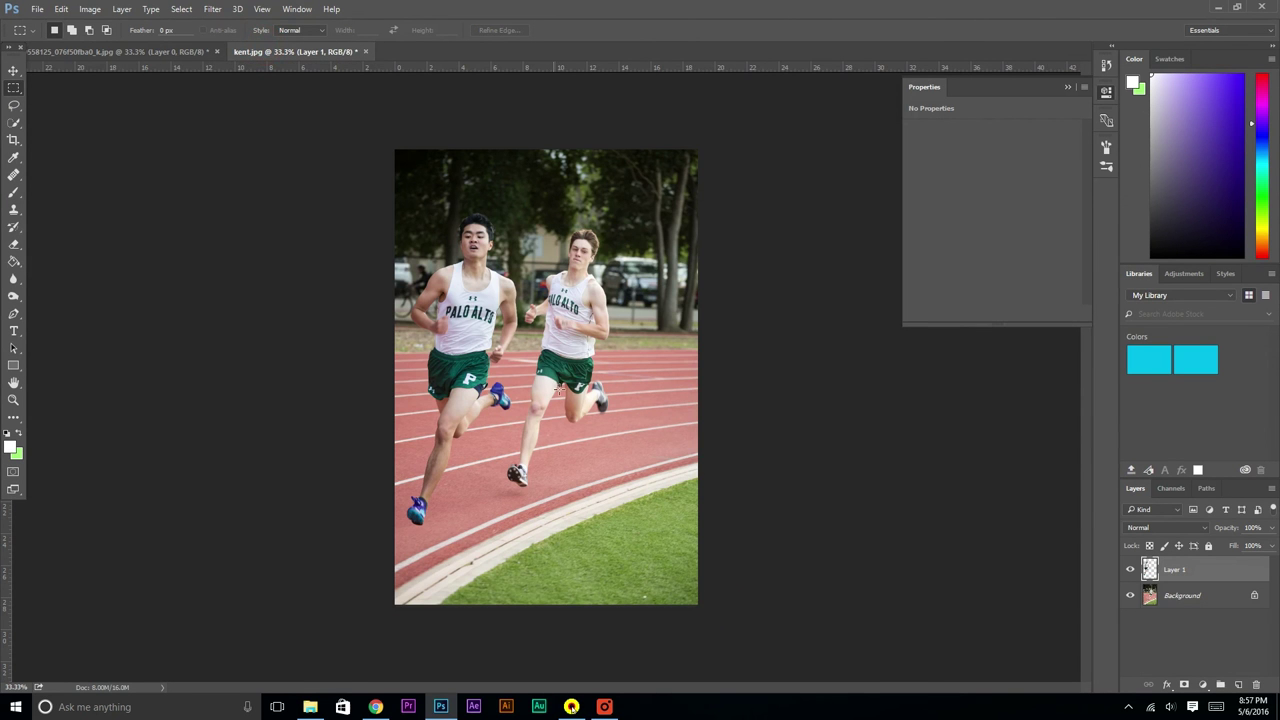